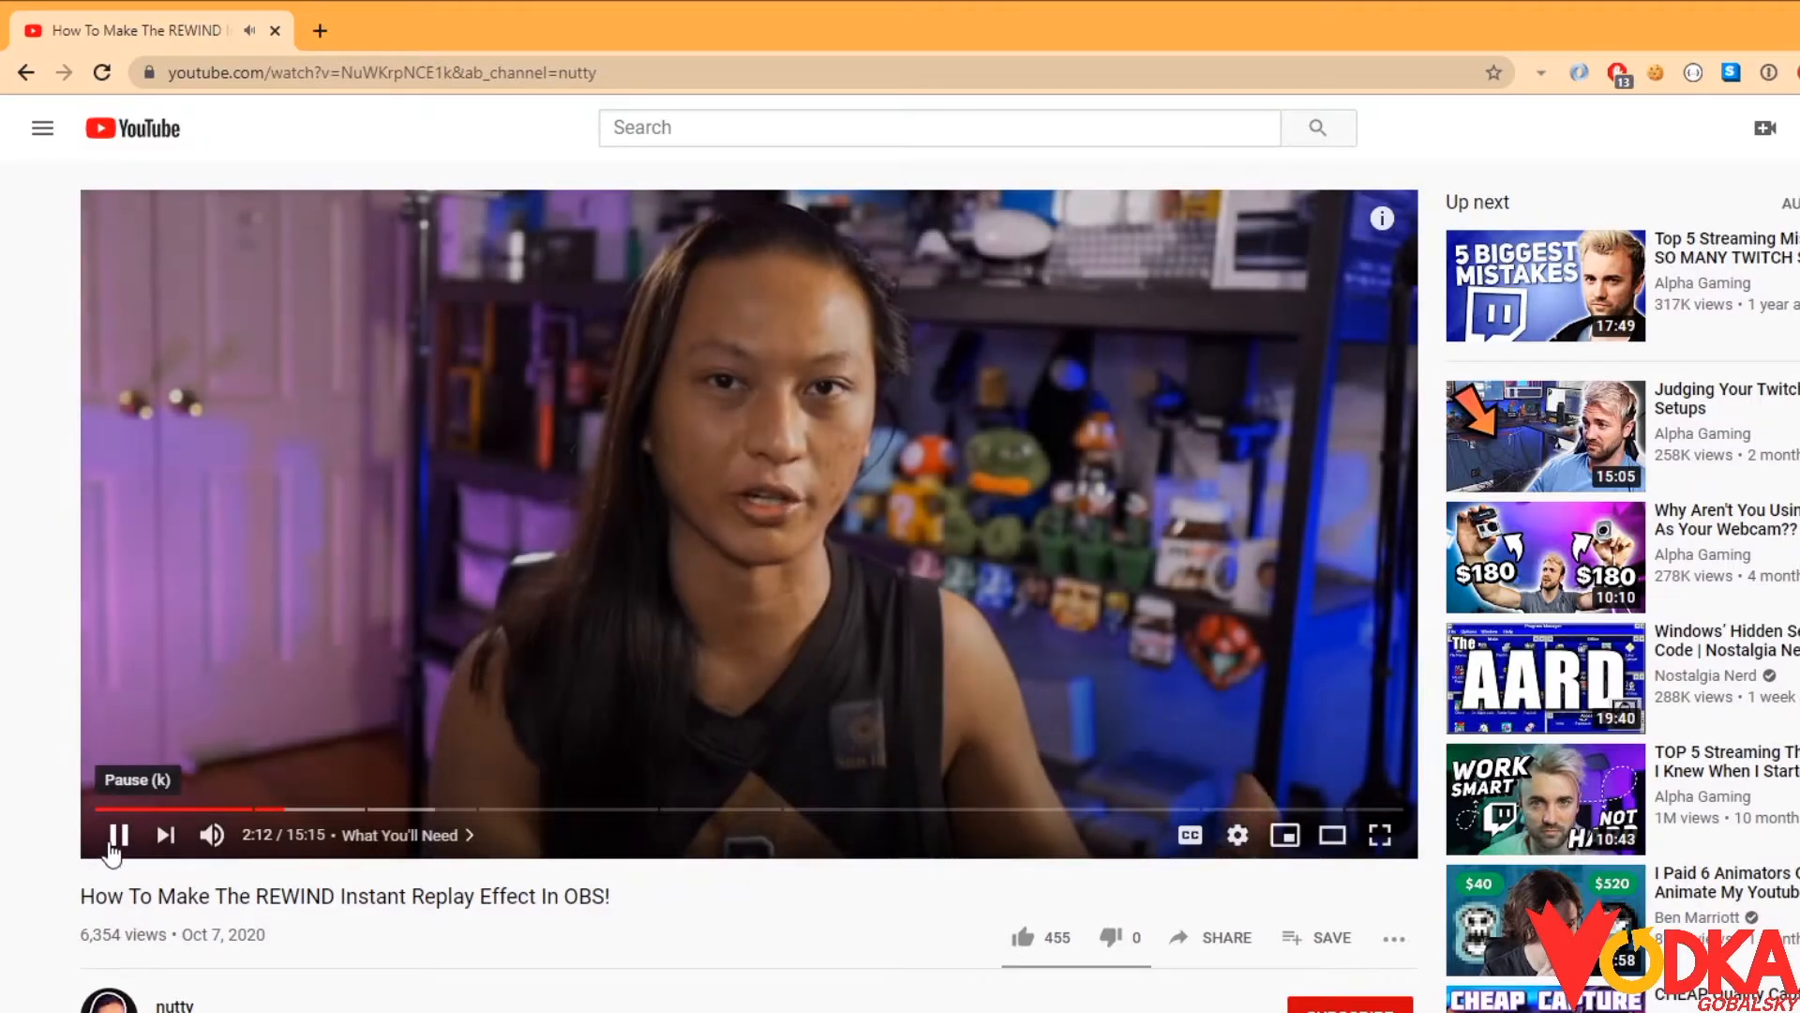
Step: Pause the YouTube tutorial on making the REWIND instant replay effect in OBS
{"action": "left_click", "coordinate": [114, 849]}
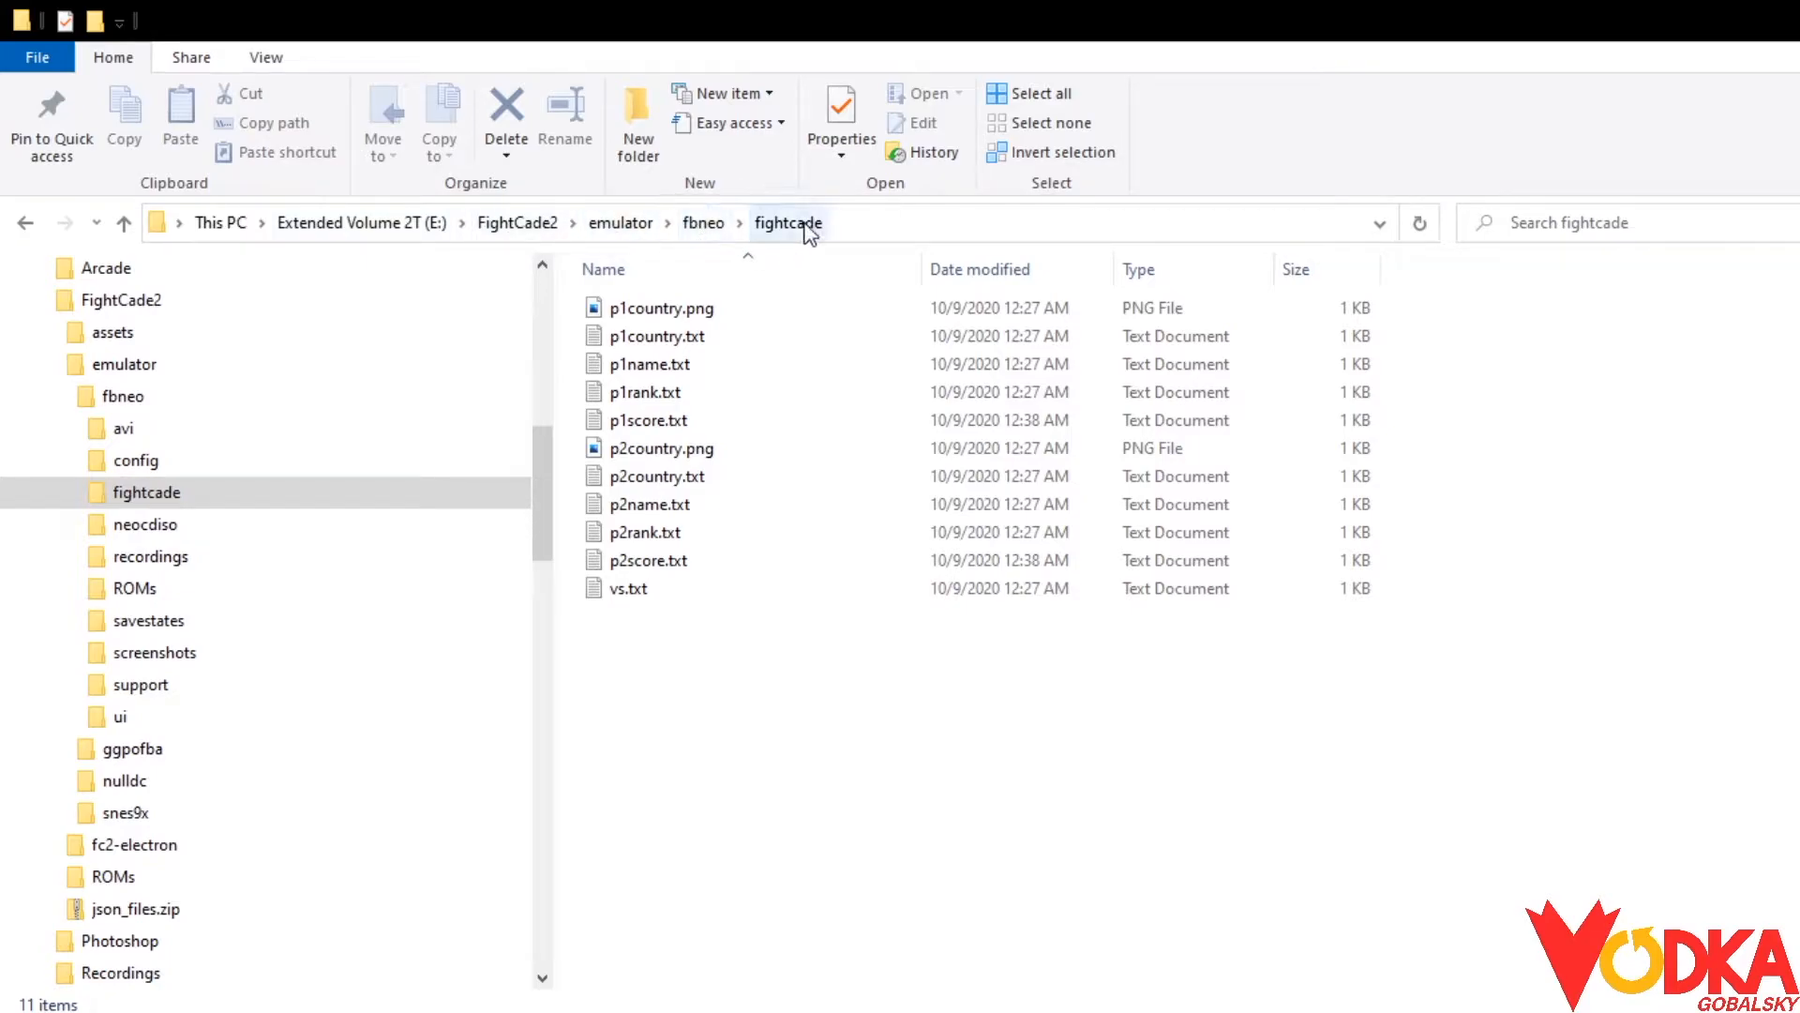
Step: Inspect the fbneo fightcade folder's files and open the score files p1score.txt and p2score.txt
{"action": "left_click_drag", "start_coordinate": [671, 661], "coordinate": [779, 300]}
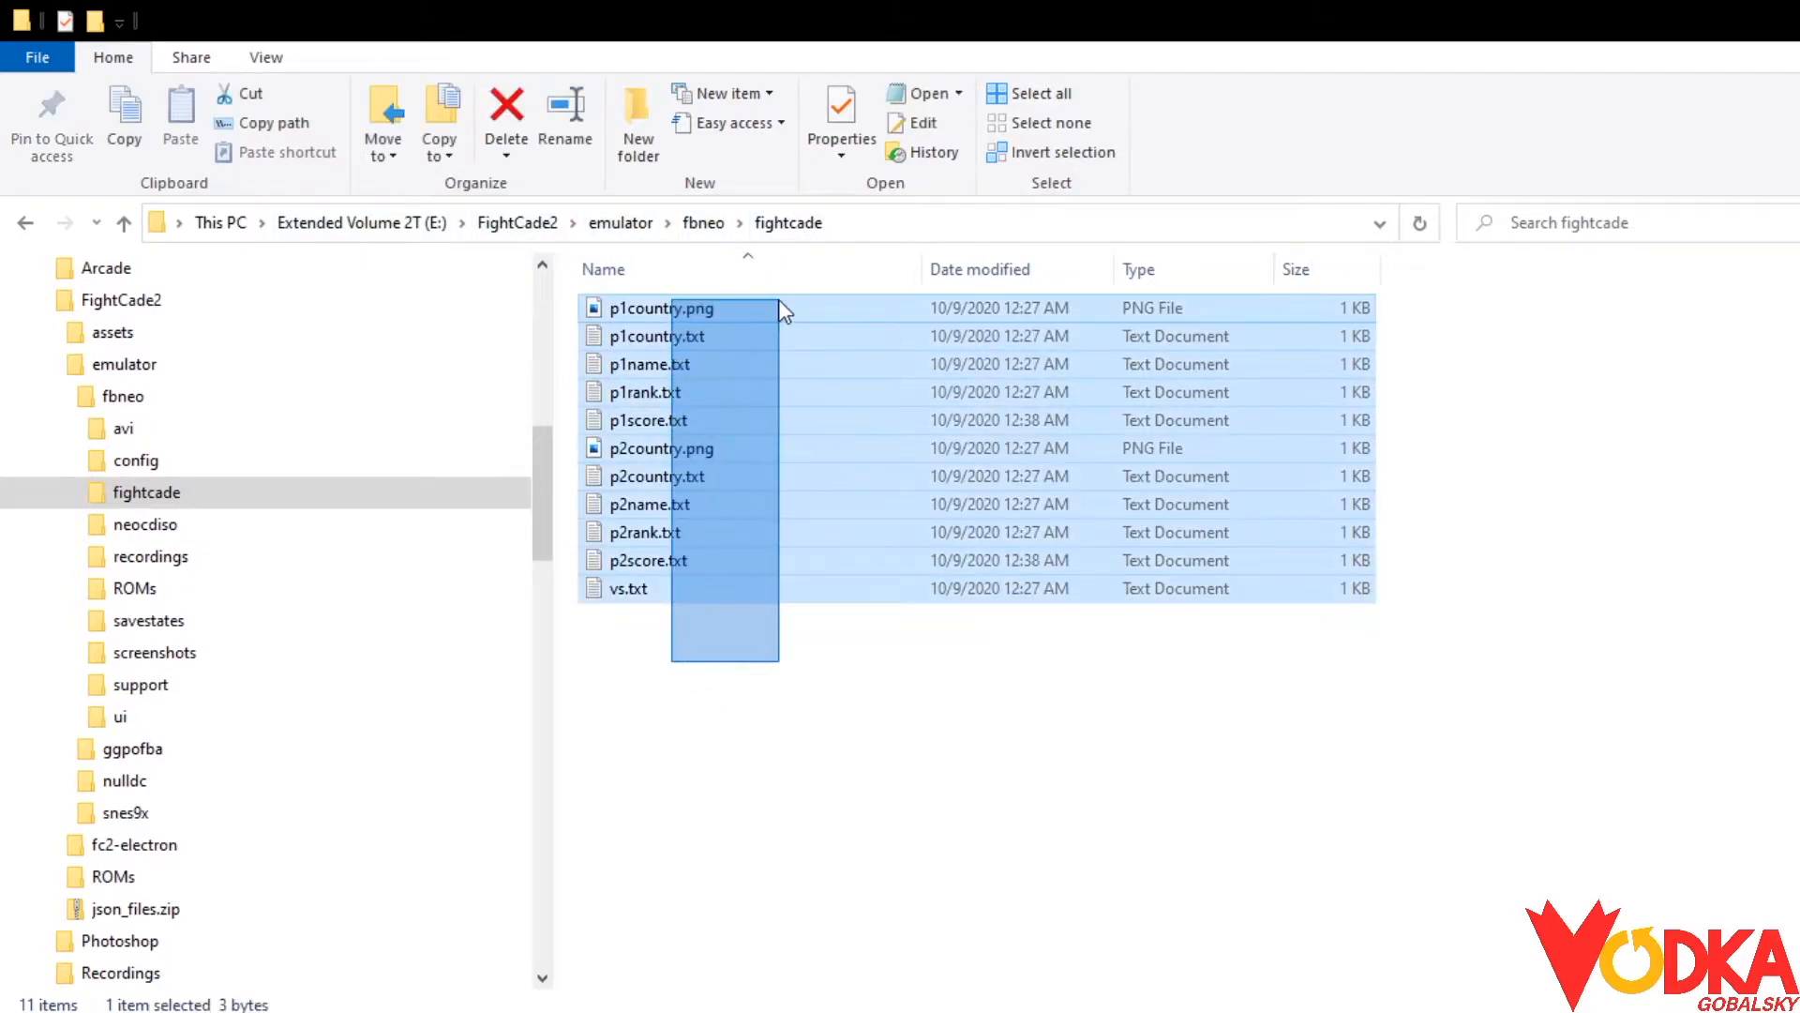
{"action": "left_click", "coordinate": [739, 687]}
{"action": "left_click", "coordinate": [659, 425]}
{"action": "double_click", "coordinate": [658, 426]}
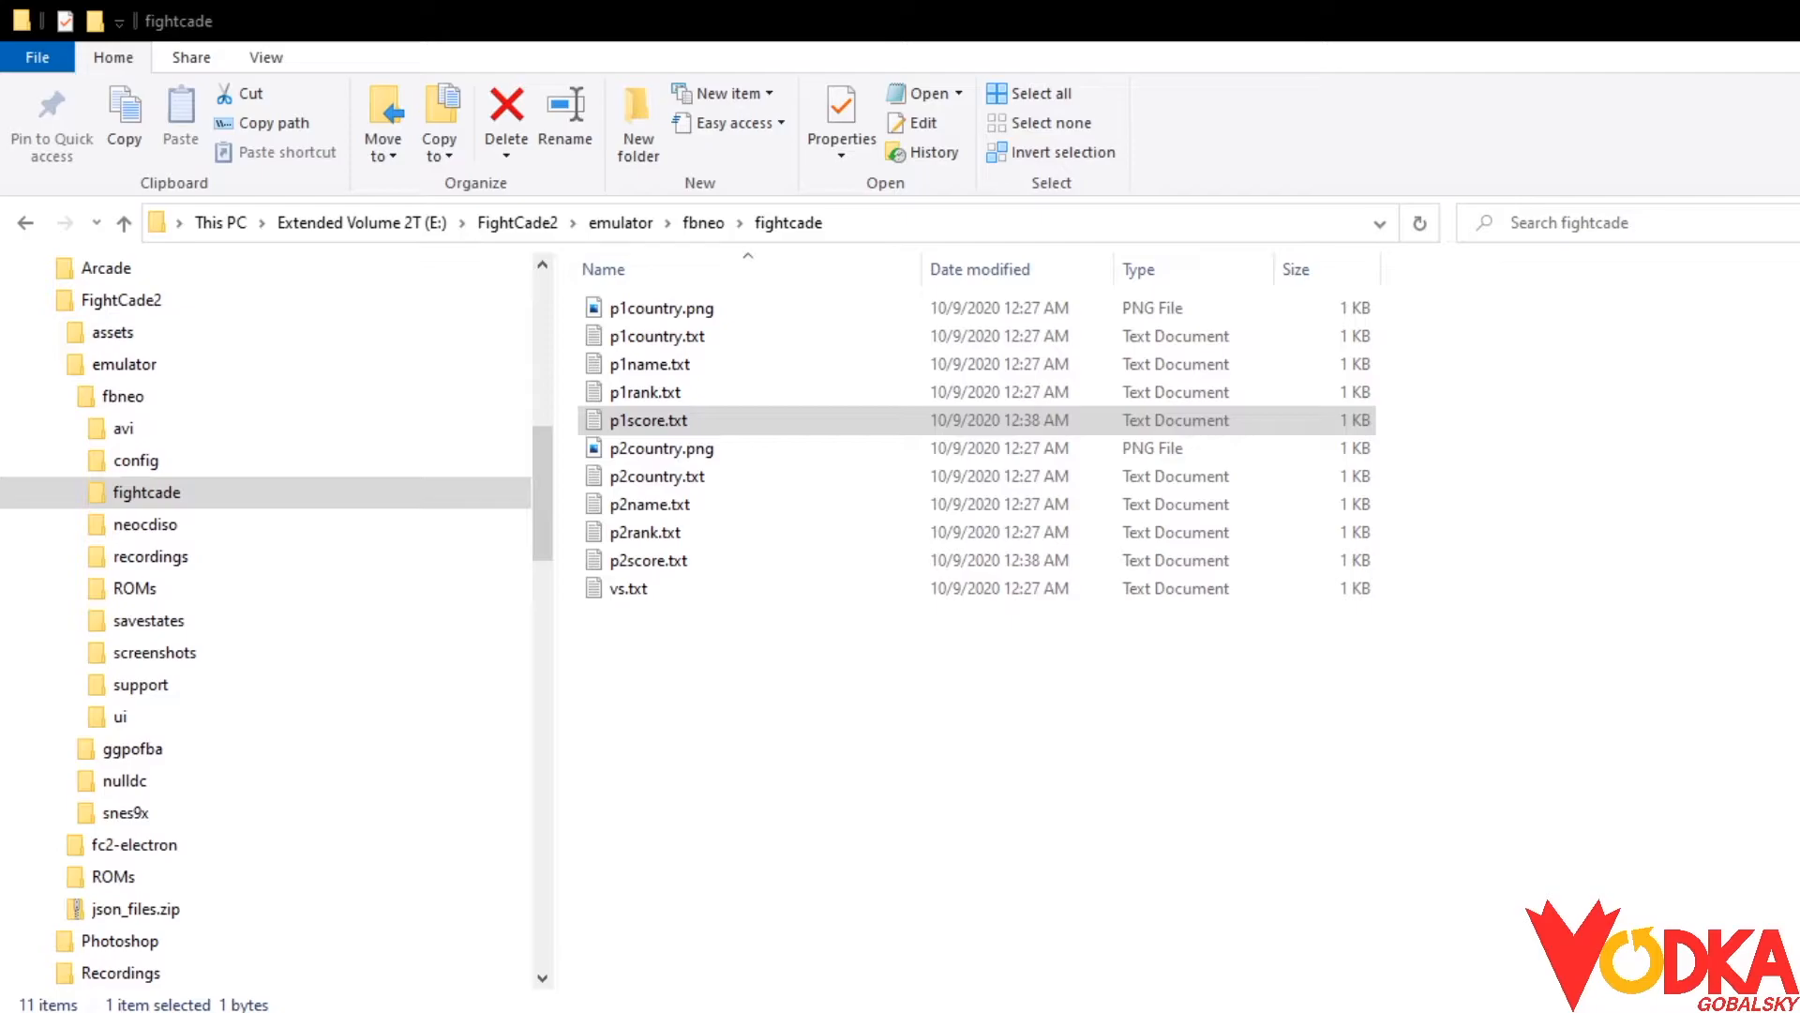
{"action": "left_click", "coordinate": [681, 562]}
{"action": "double_click", "coordinate": [682, 562]}
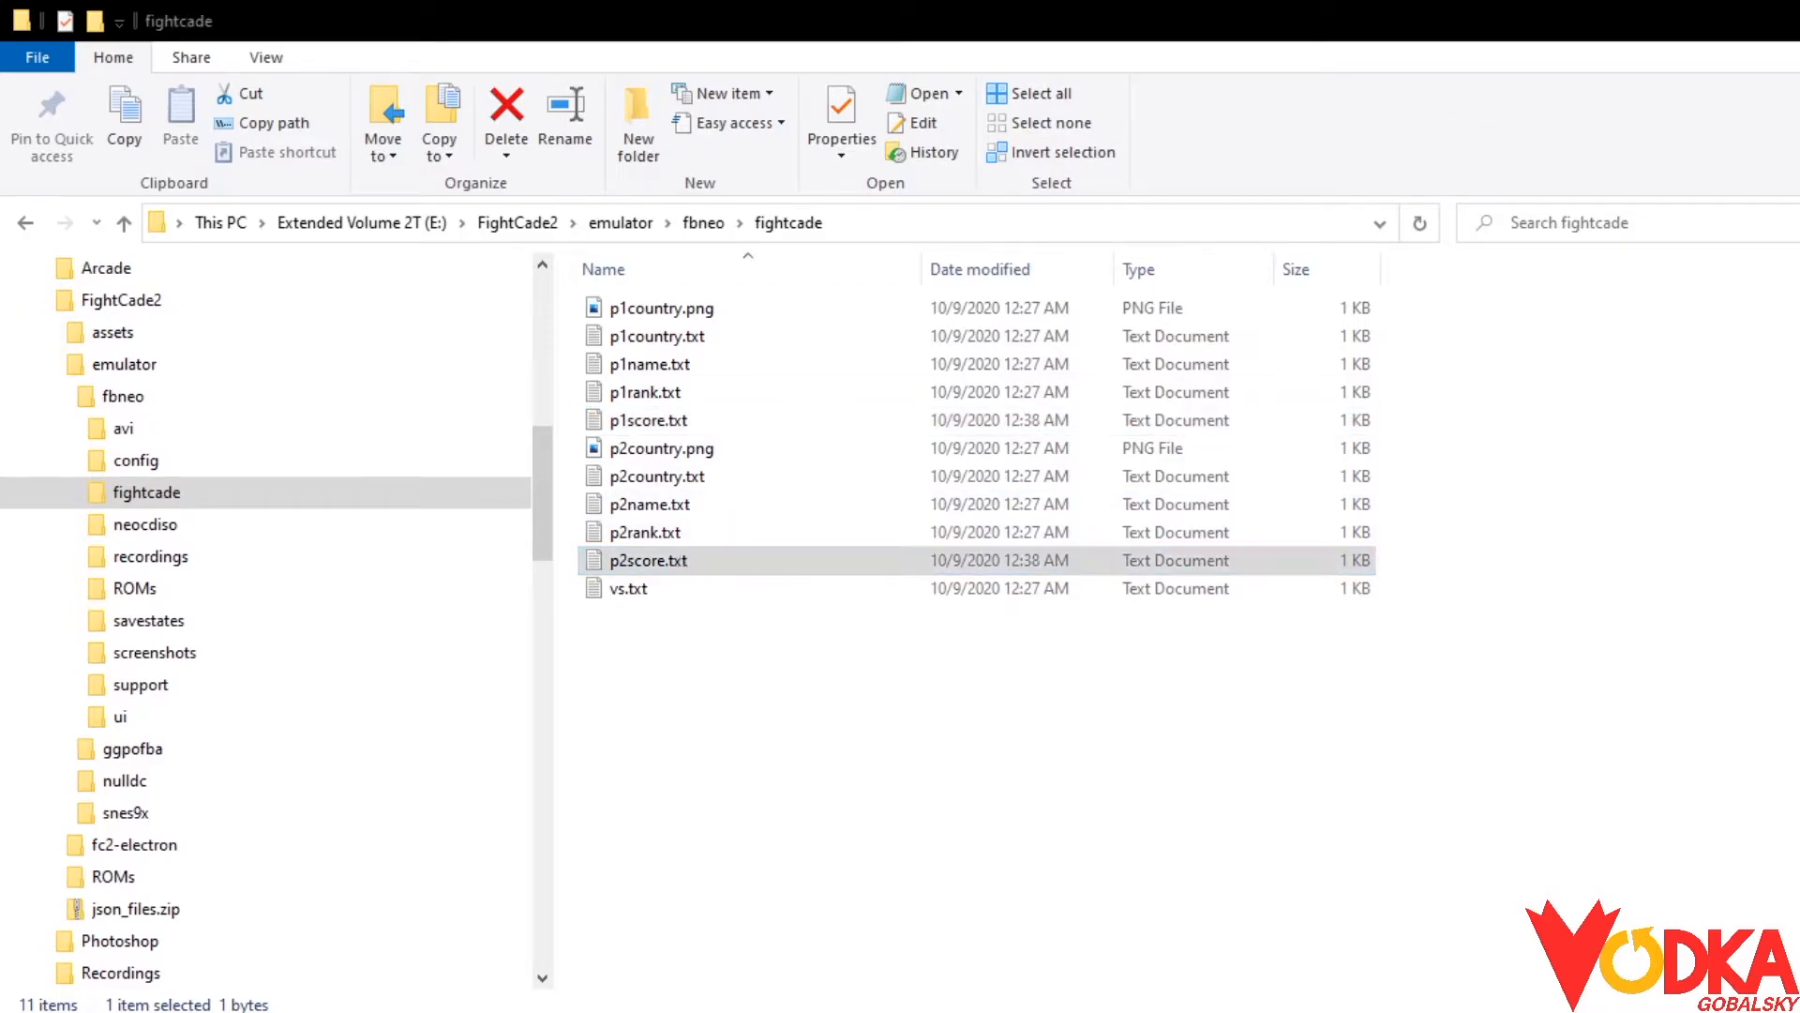
{"action": "left_click", "coordinate": [1086, 814]}
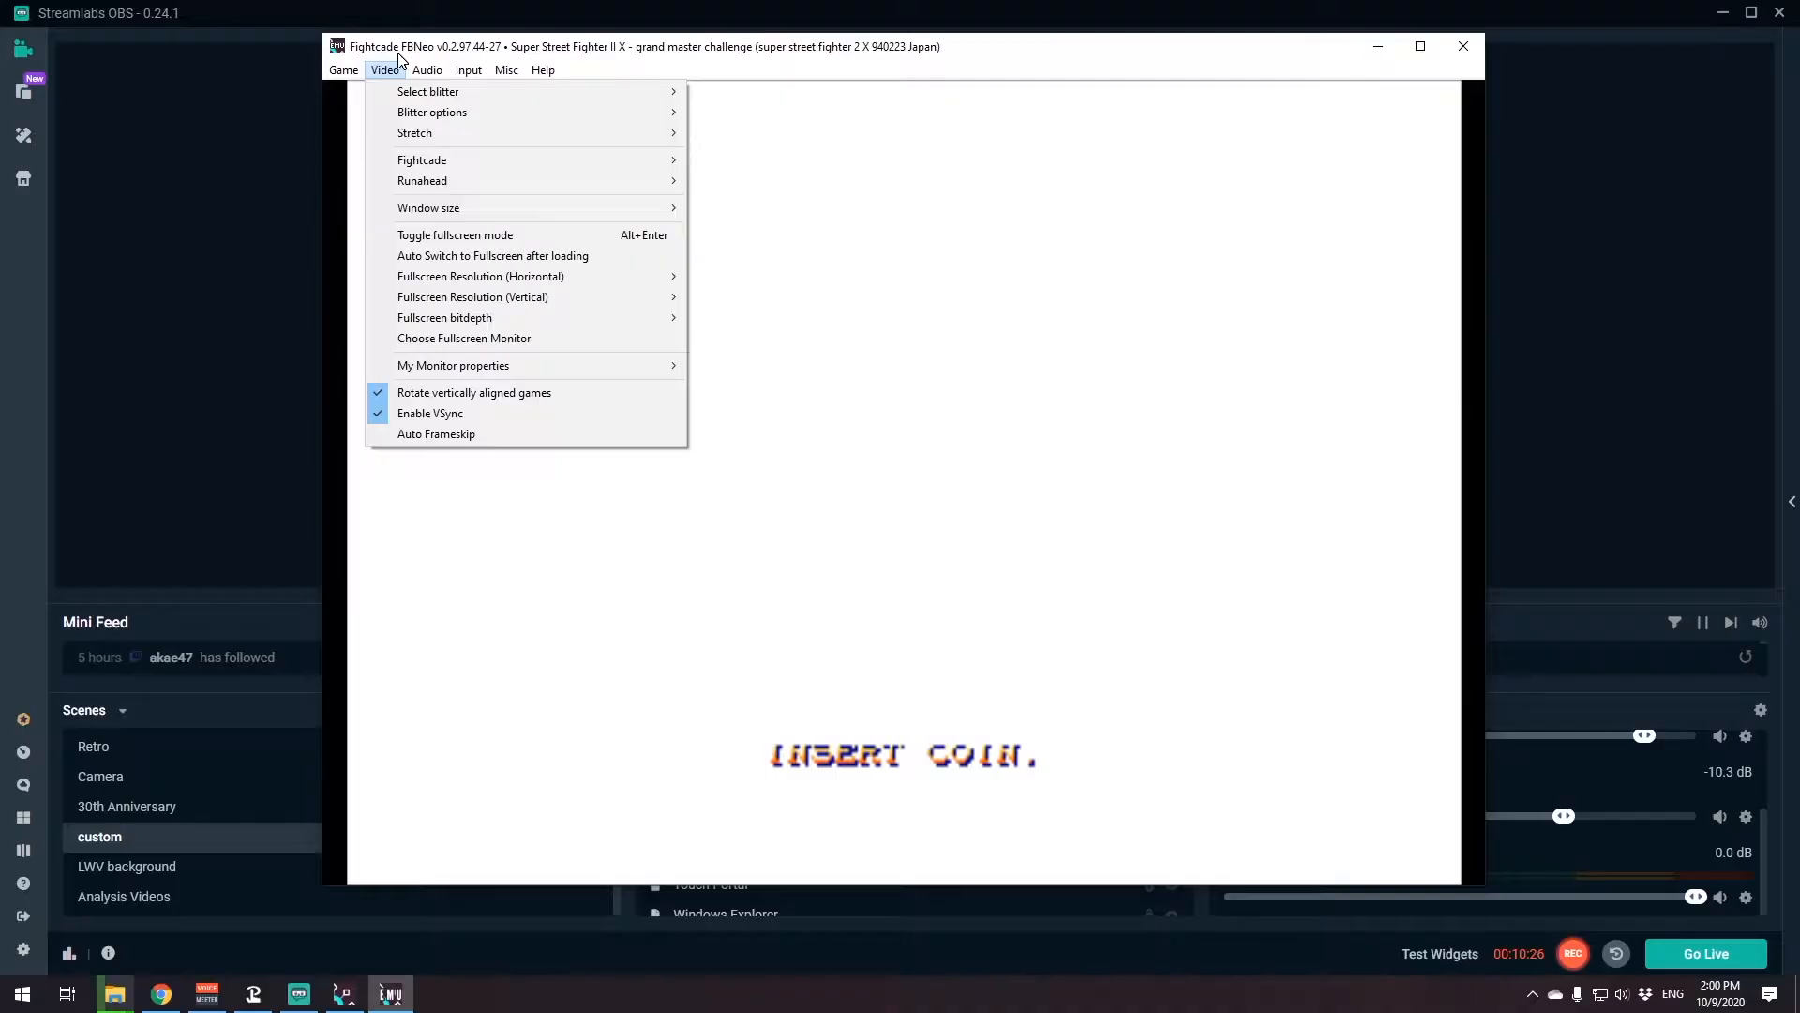
Step: Show the Fightcade options among the FBNeo emulator's video settings
{"action": "left_click", "coordinate": [404, 66]}
{"action": "left_click", "coordinate": [385, 69]}
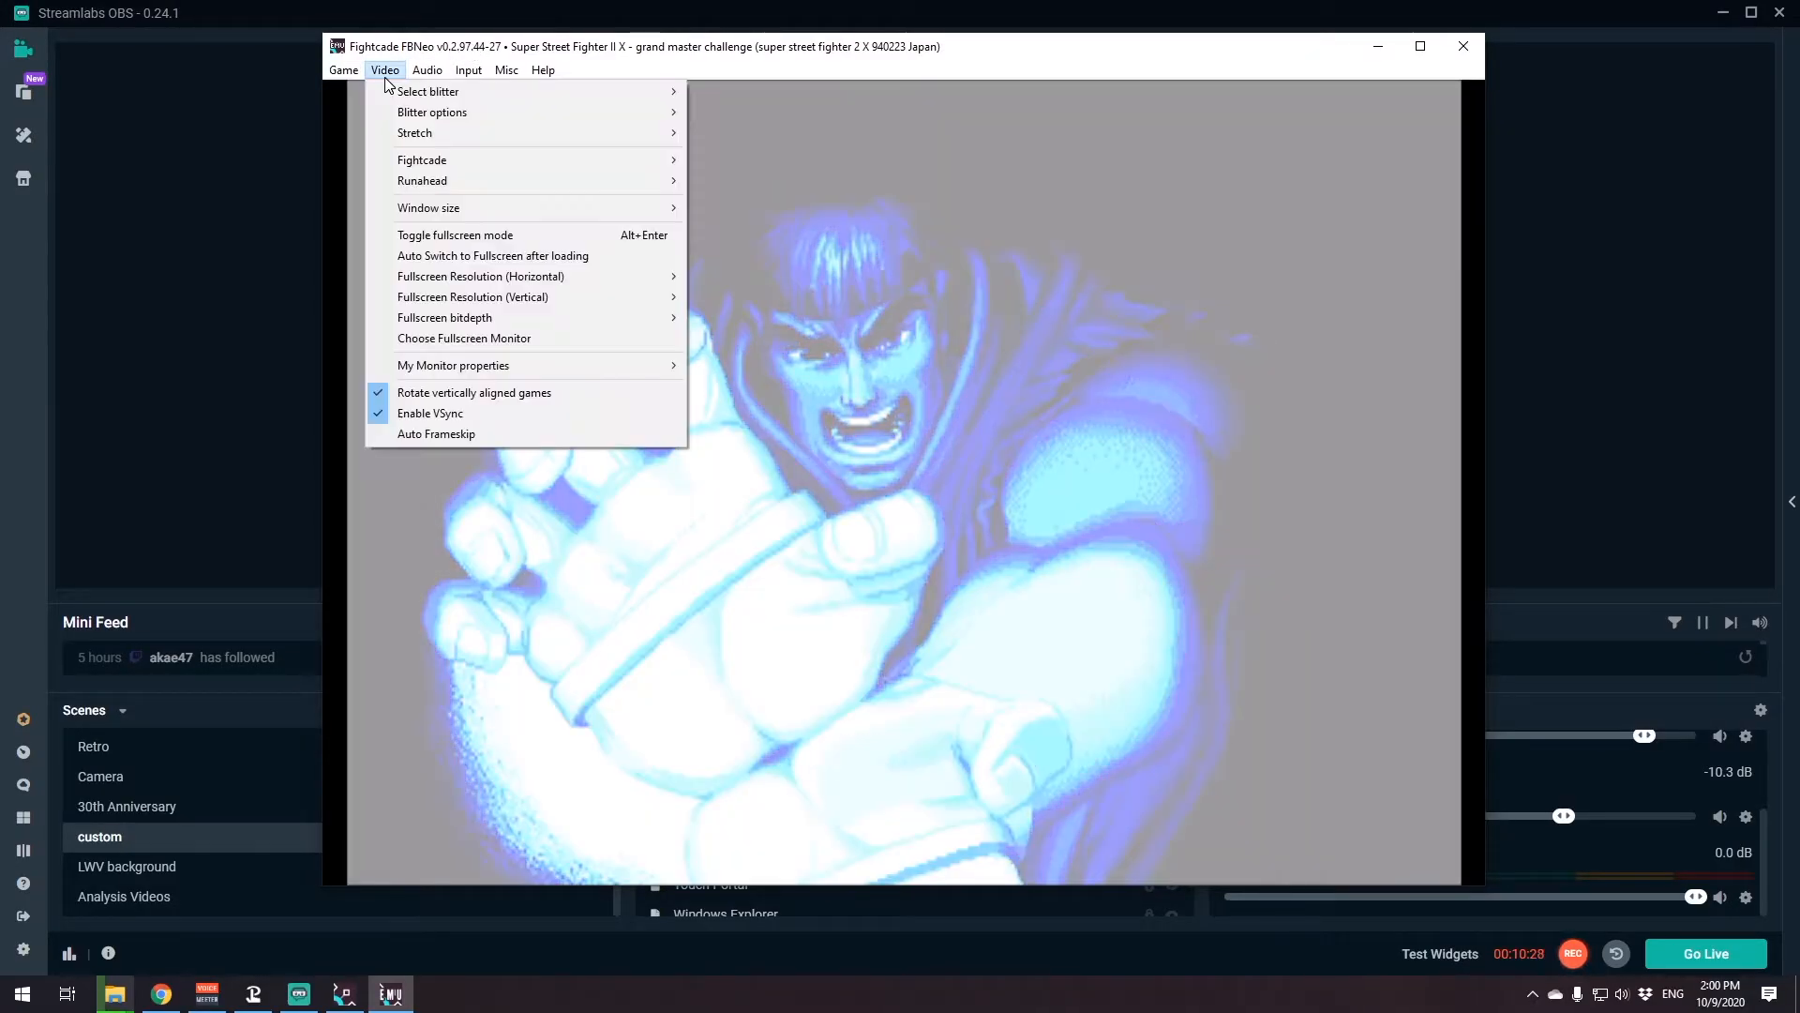
{"action": "mouse_move", "coordinate": [442, 170]}
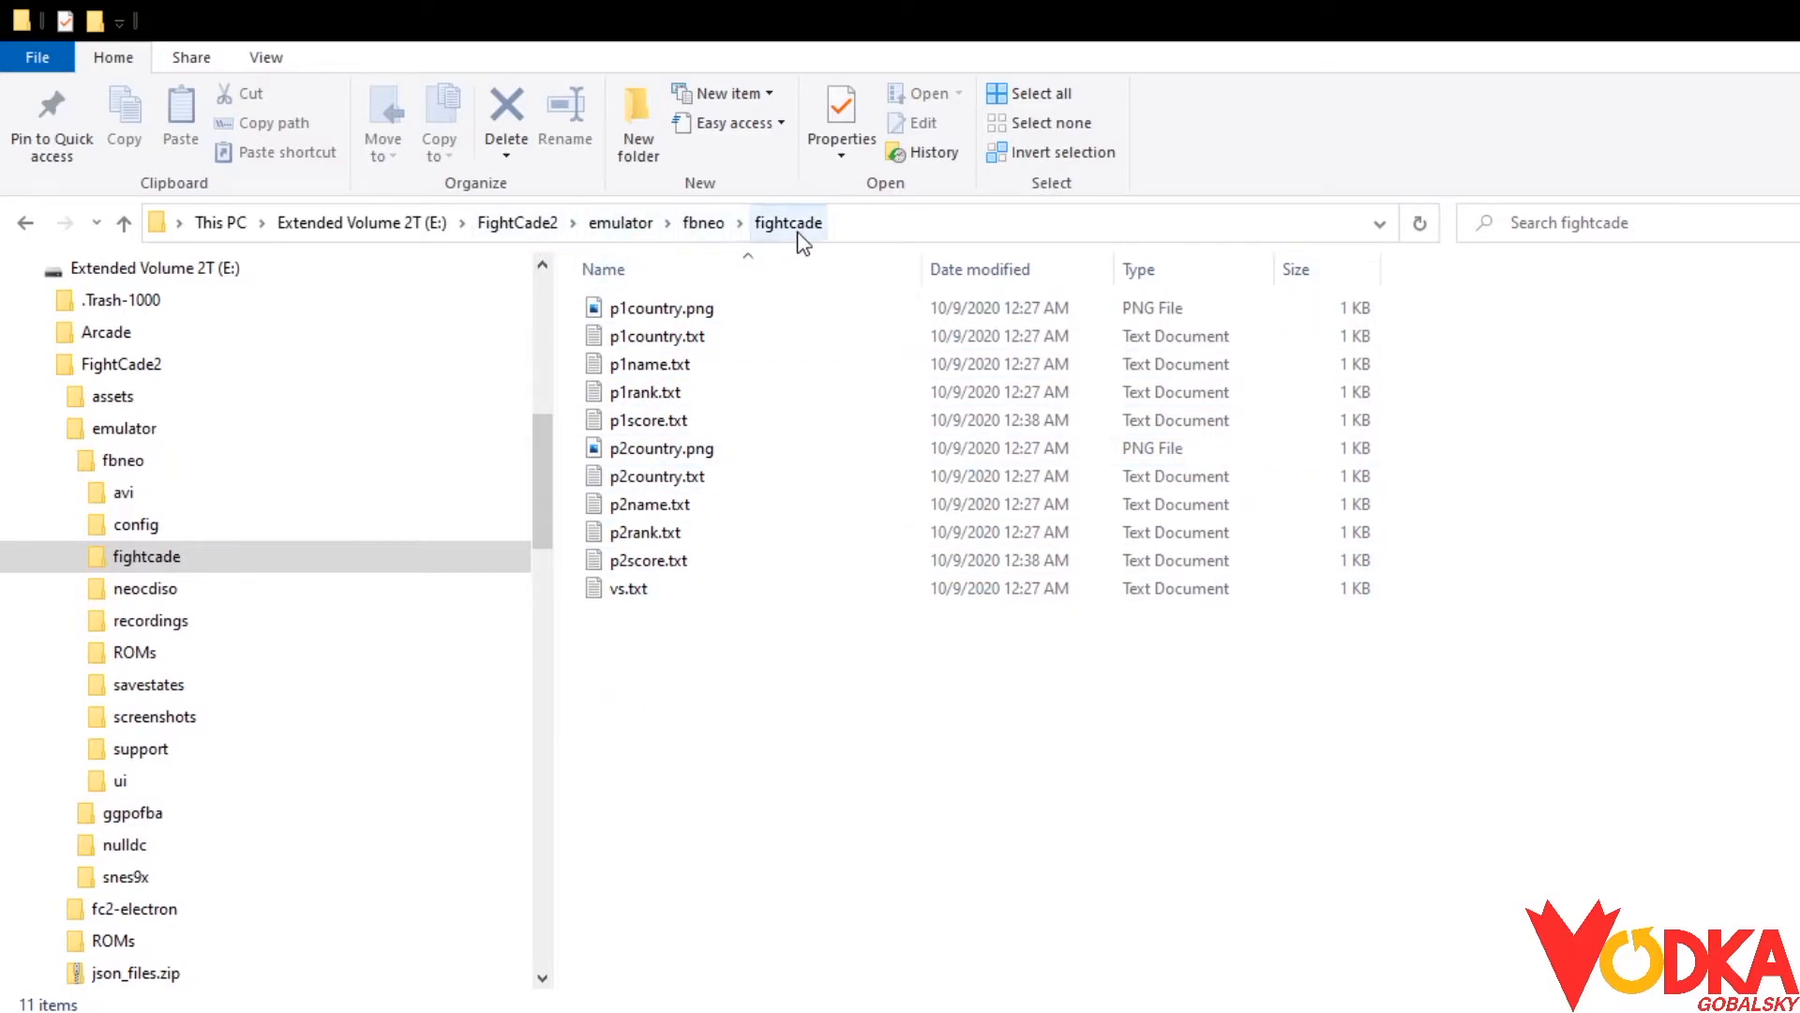
{"action": "left_click_drag", "start_coordinate": [648, 666], "coordinate": [936, 800]}
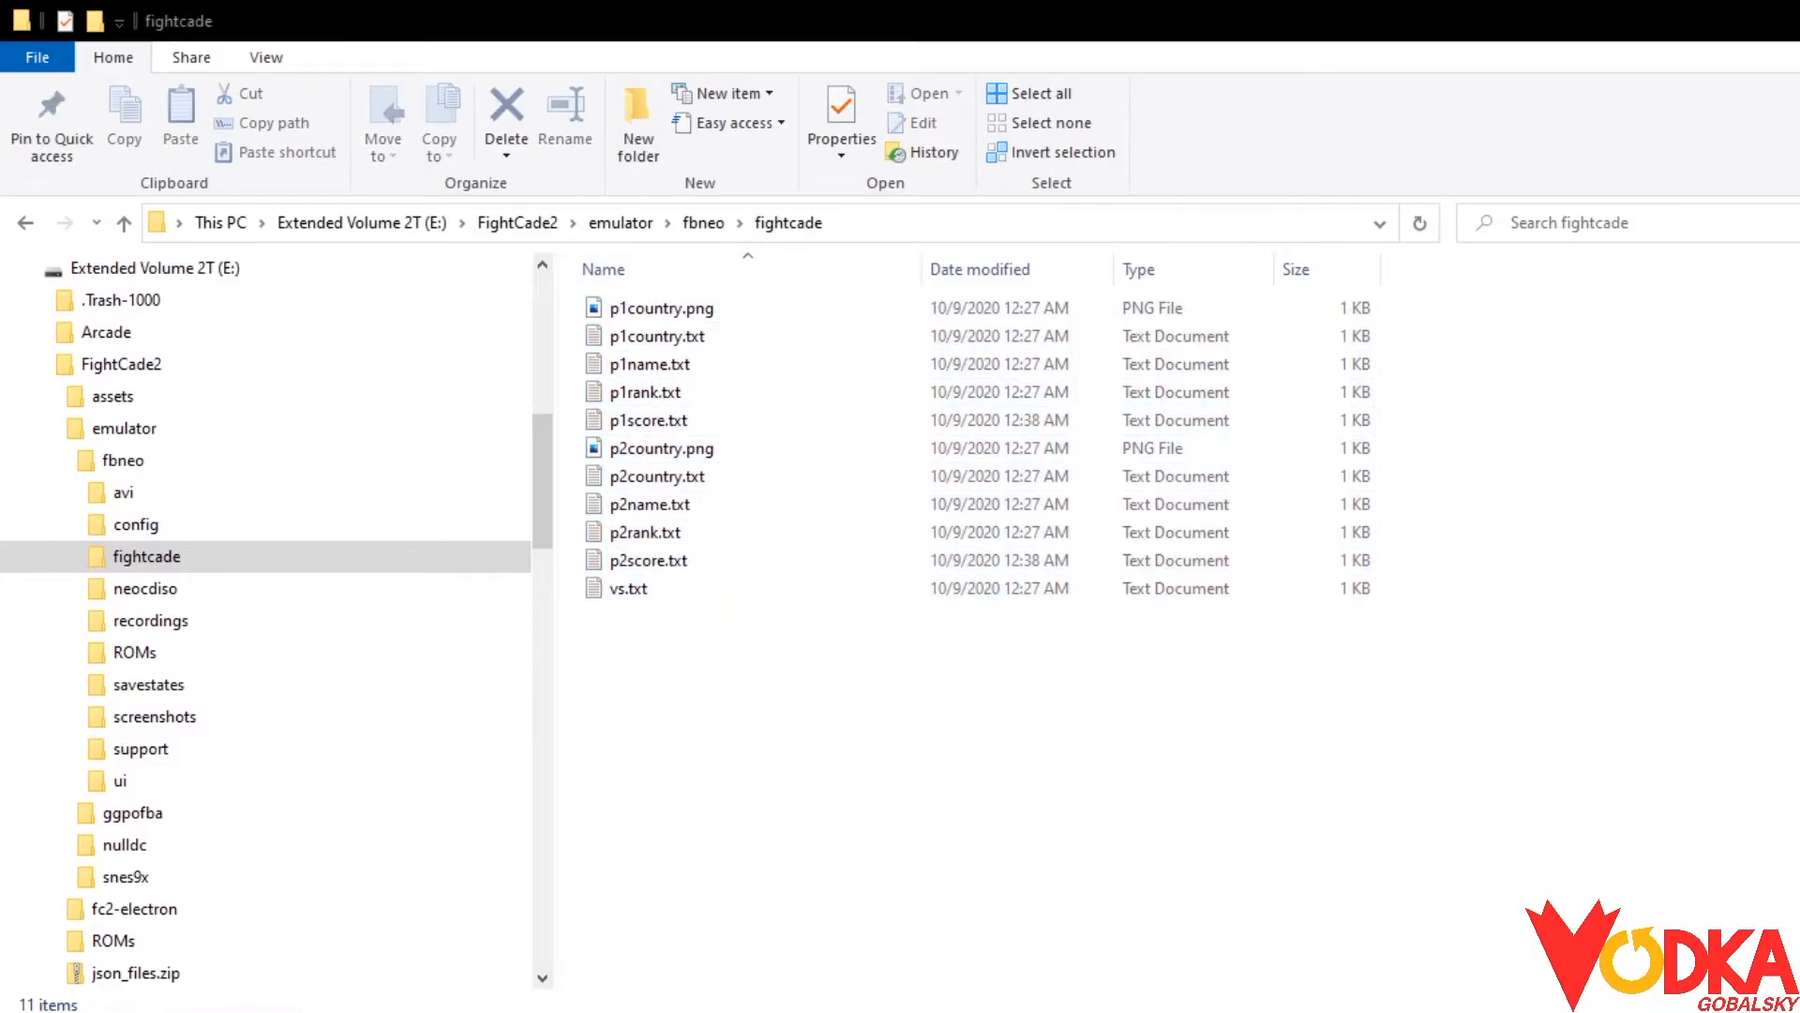
{"action": "scroll", "coordinate": [266, 619], "scroll_direction": "down", "scroll_amount": 1}
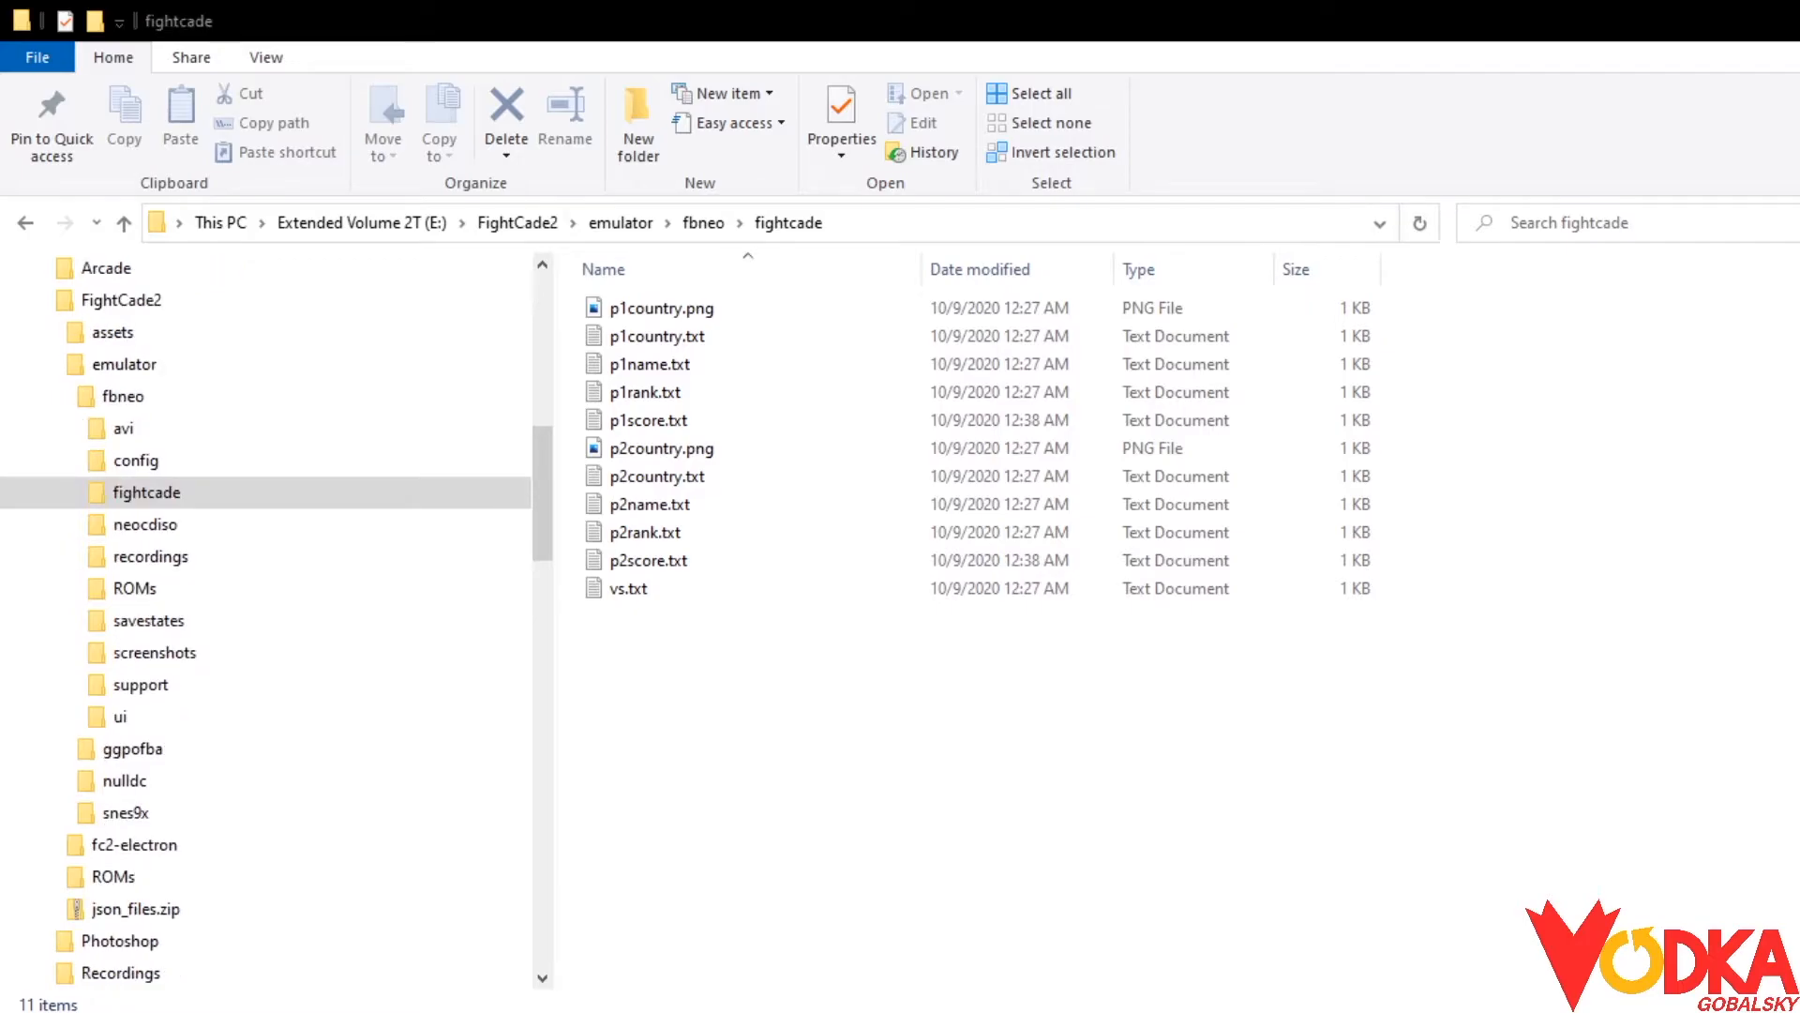
Step: Switch to Touch Portal's Auto Replay button editor and view its On Press and On Event actions
{"action": "key", "text": "alt+Tab"}
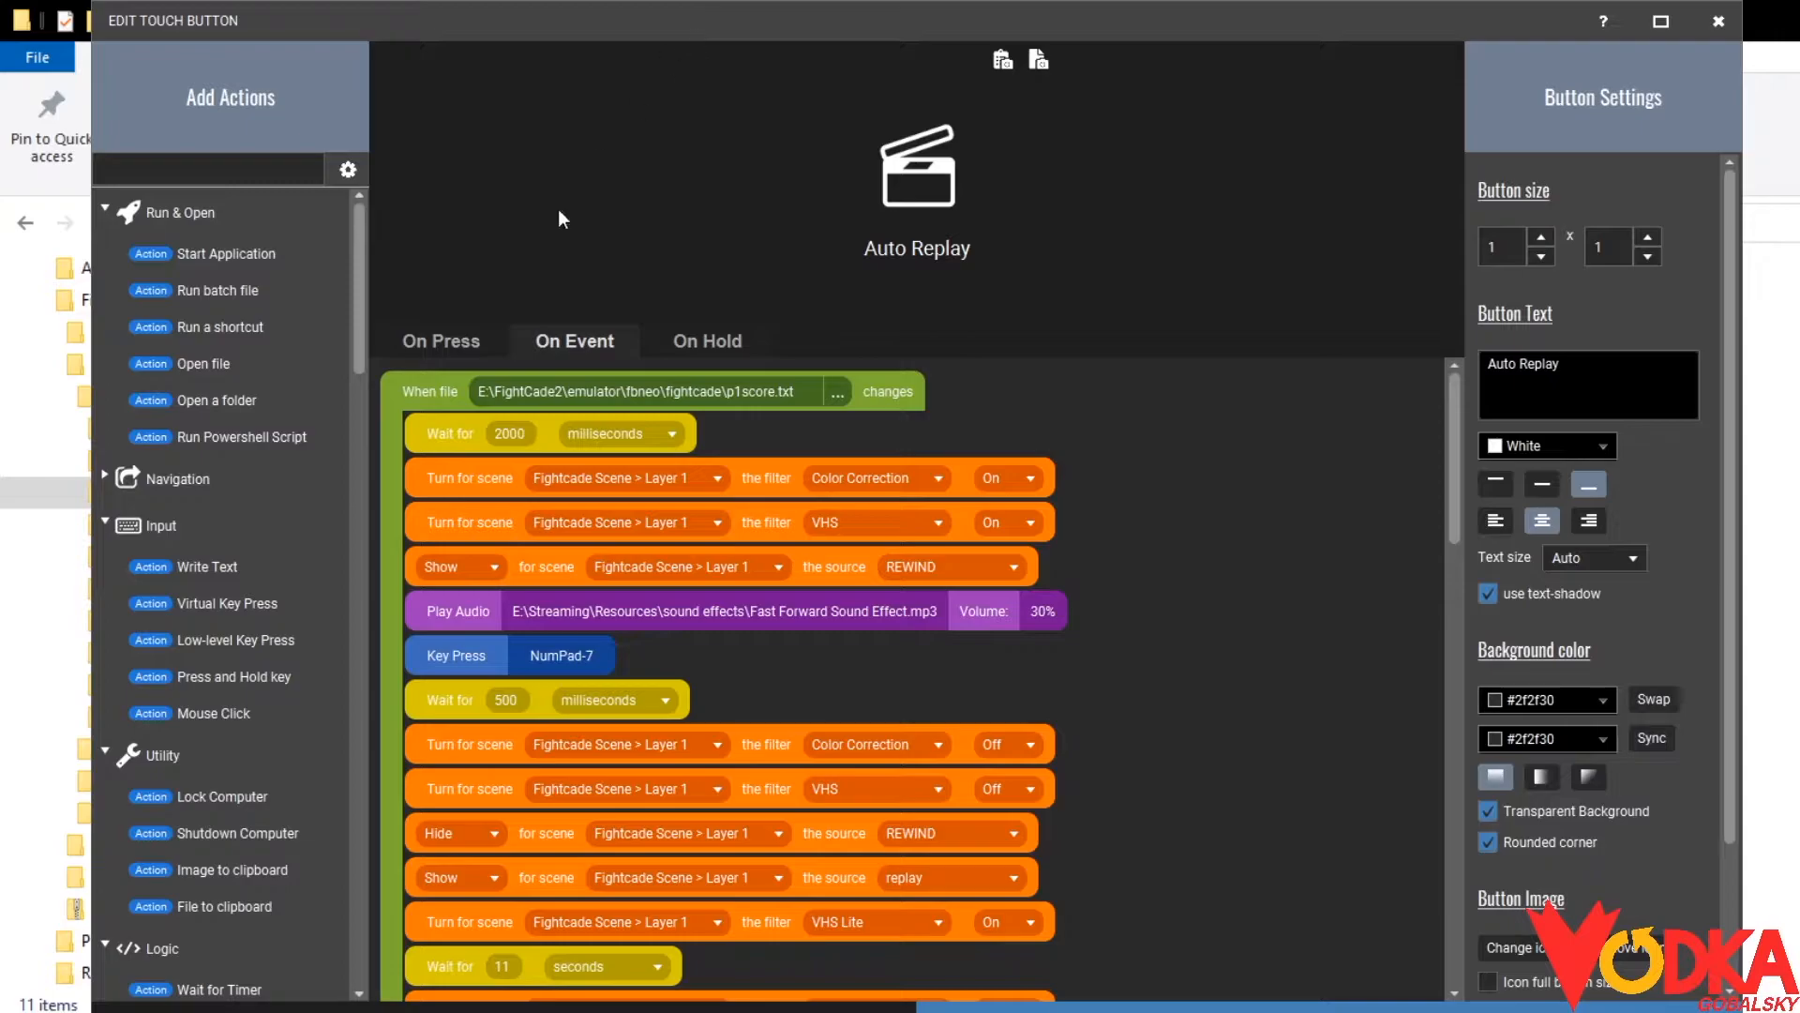
{"action": "left_click", "coordinate": [458, 344]}
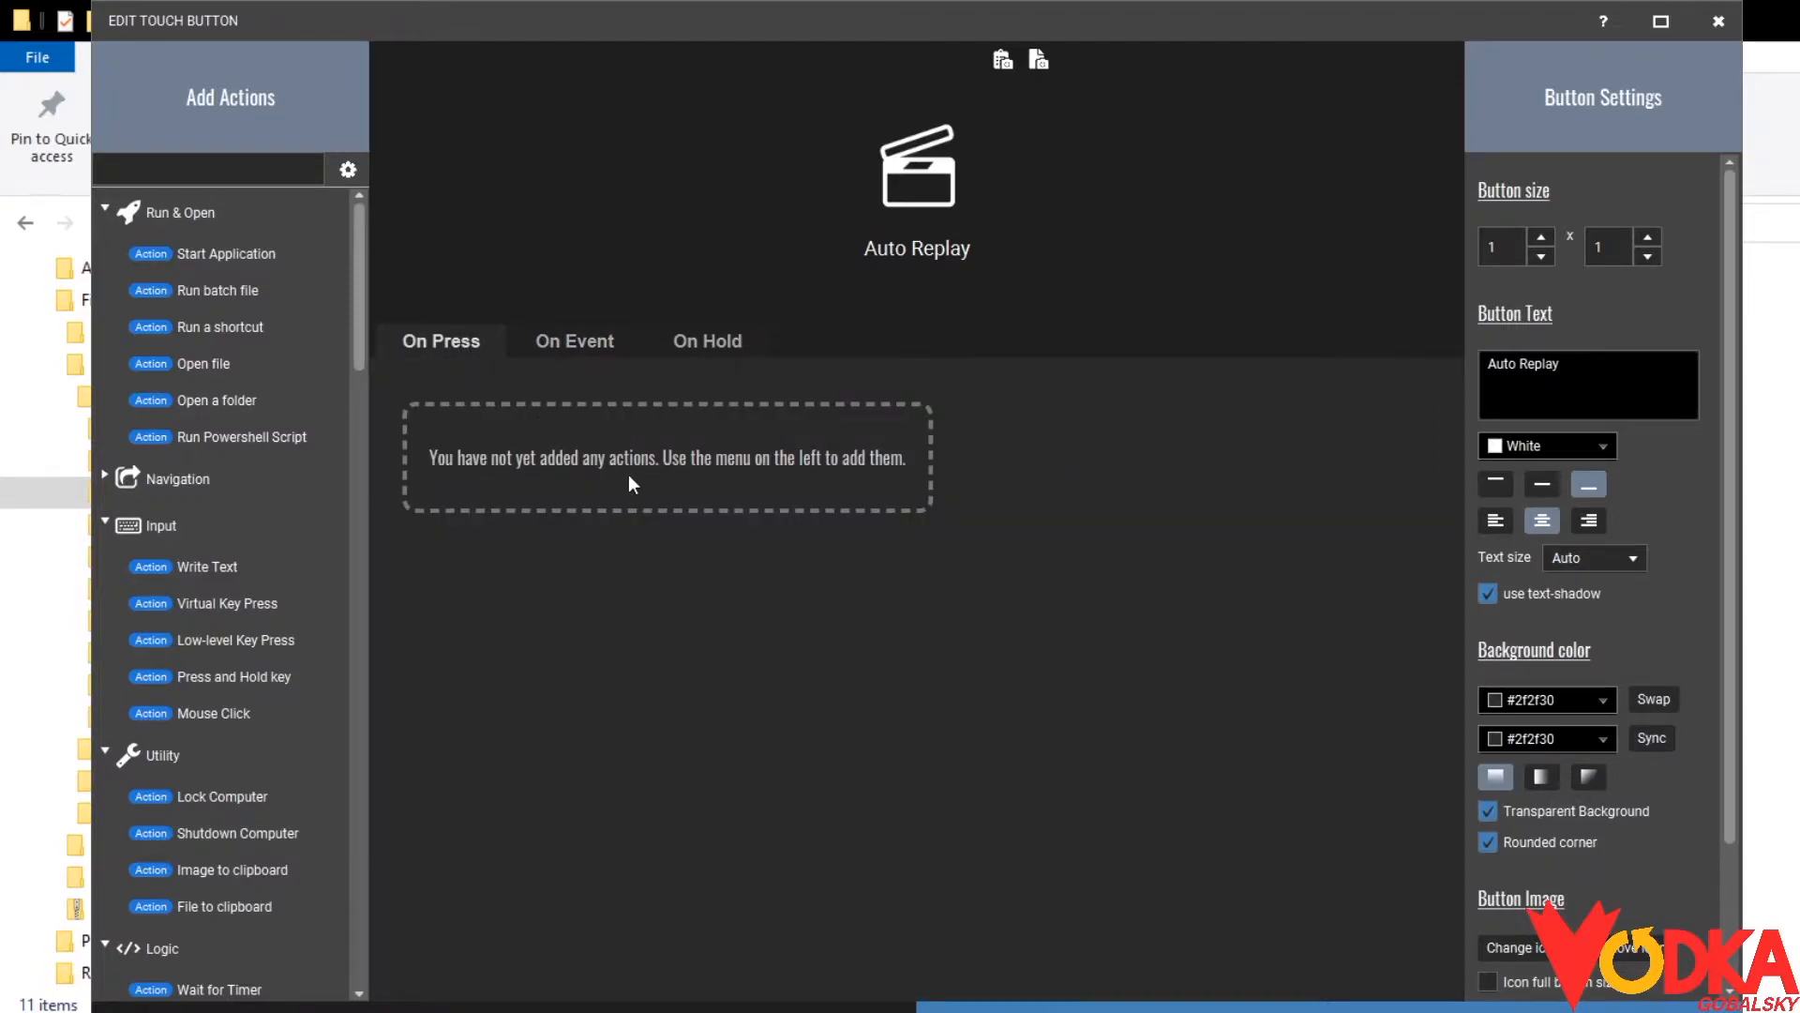
{"action": "left_click", "coordinate": [574, 343]}
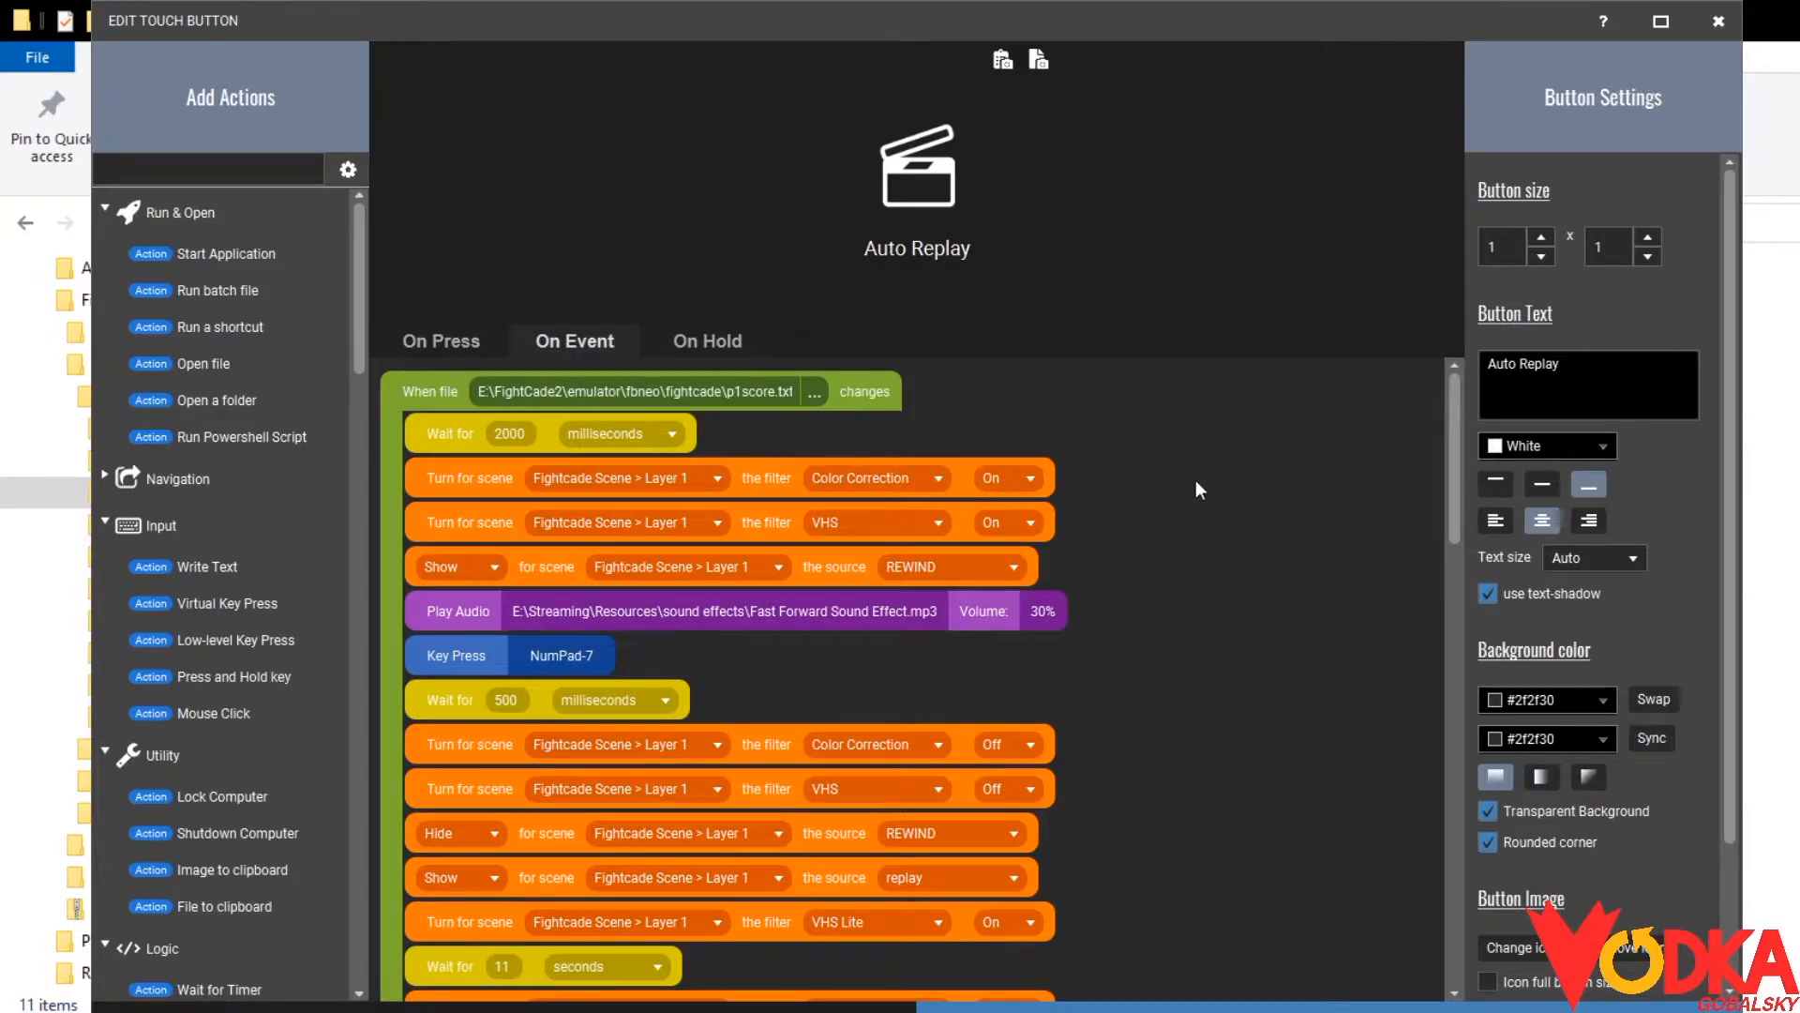
Step: Check the file path of the p1score.txt change event and browse the available Logic and File IO actions
{"action": "left_click", "coordinate": [700, 393]}
{"action": "scroll", "coordinate": [247, 600], "scroll_direction": "down", "scroll_amount": 3}
{"action": "scroll", "coordinate": [246, 594], "scroll_direction": "down", "scroll_amount": 3}
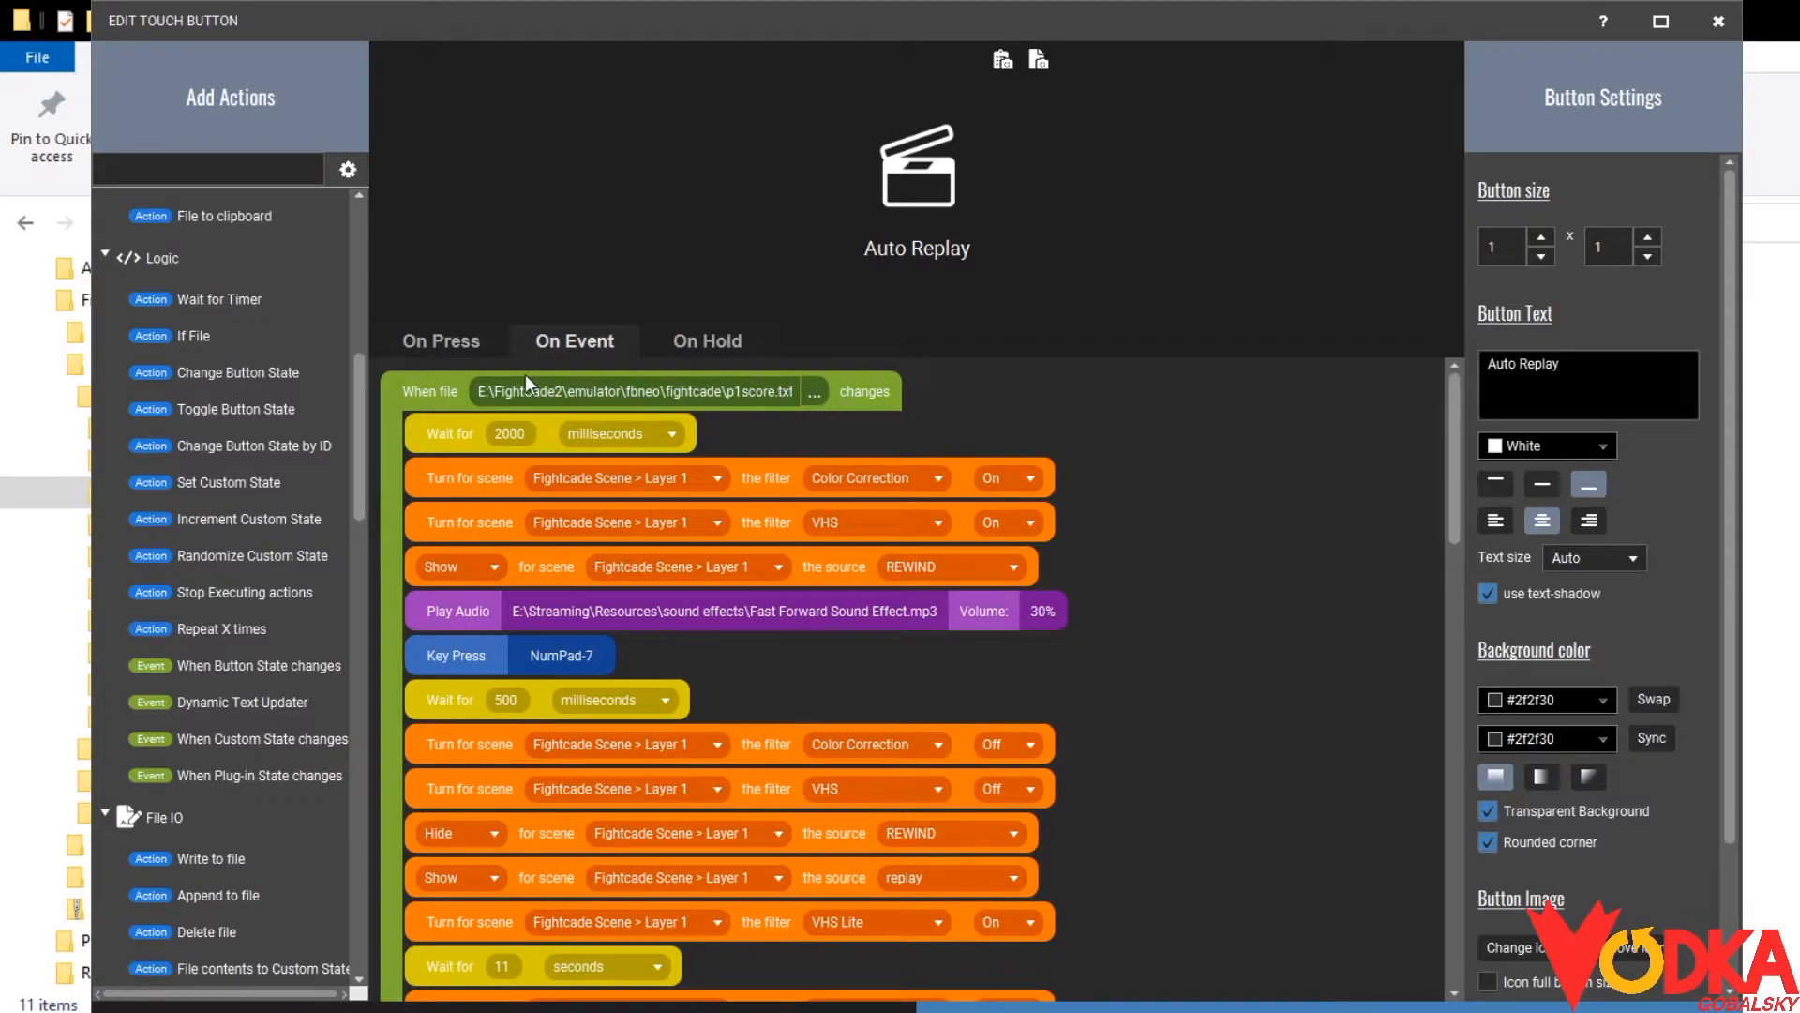
Step: Examine the p1score.txt event's action sequence from the REWIND effect through the replay to the FFWD effect and its NumPad-9 key press
{"action": "scroll", "coordinate": [975, 457], "scroll_direction": "down", "scroll_amount": 1}
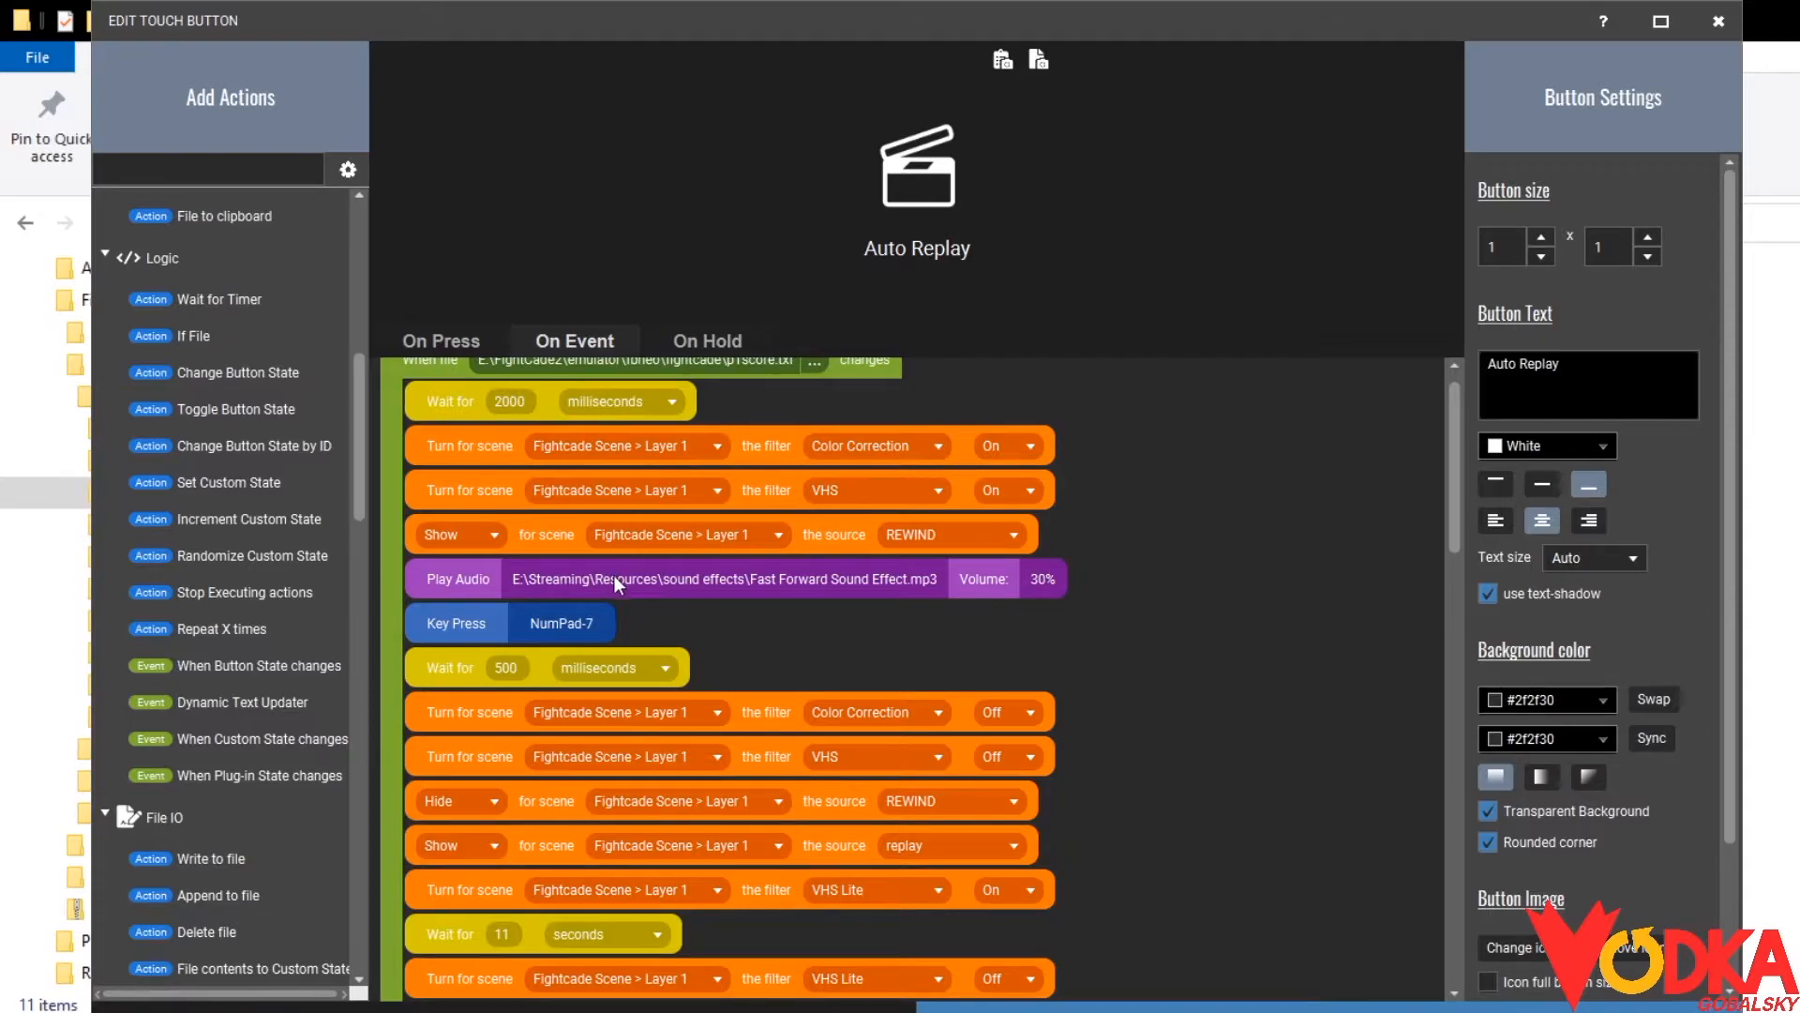
{"action": "scroll", "coordinate": [694, 639], "scroll_direction": "down", "scroll_amount": 1}
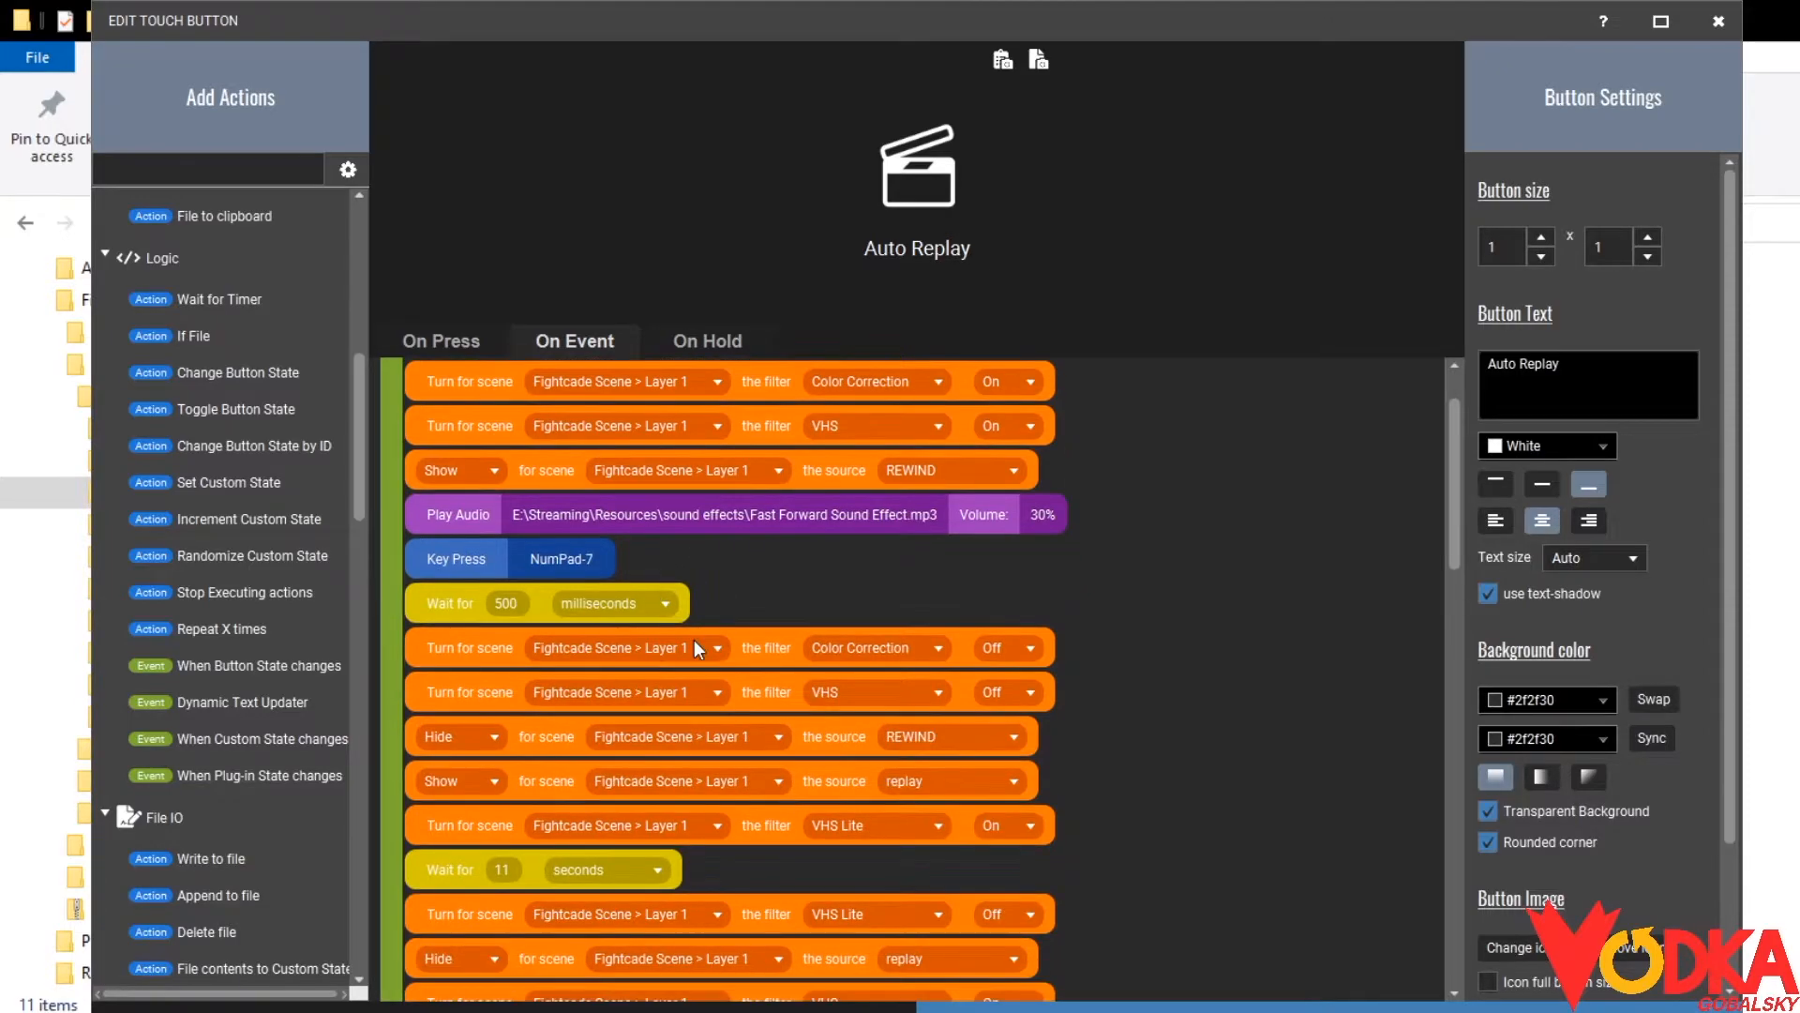
{"action": "scroll", "coordinate": [706, 602], "scroll_direction": "up", "scroll_amount": 1}
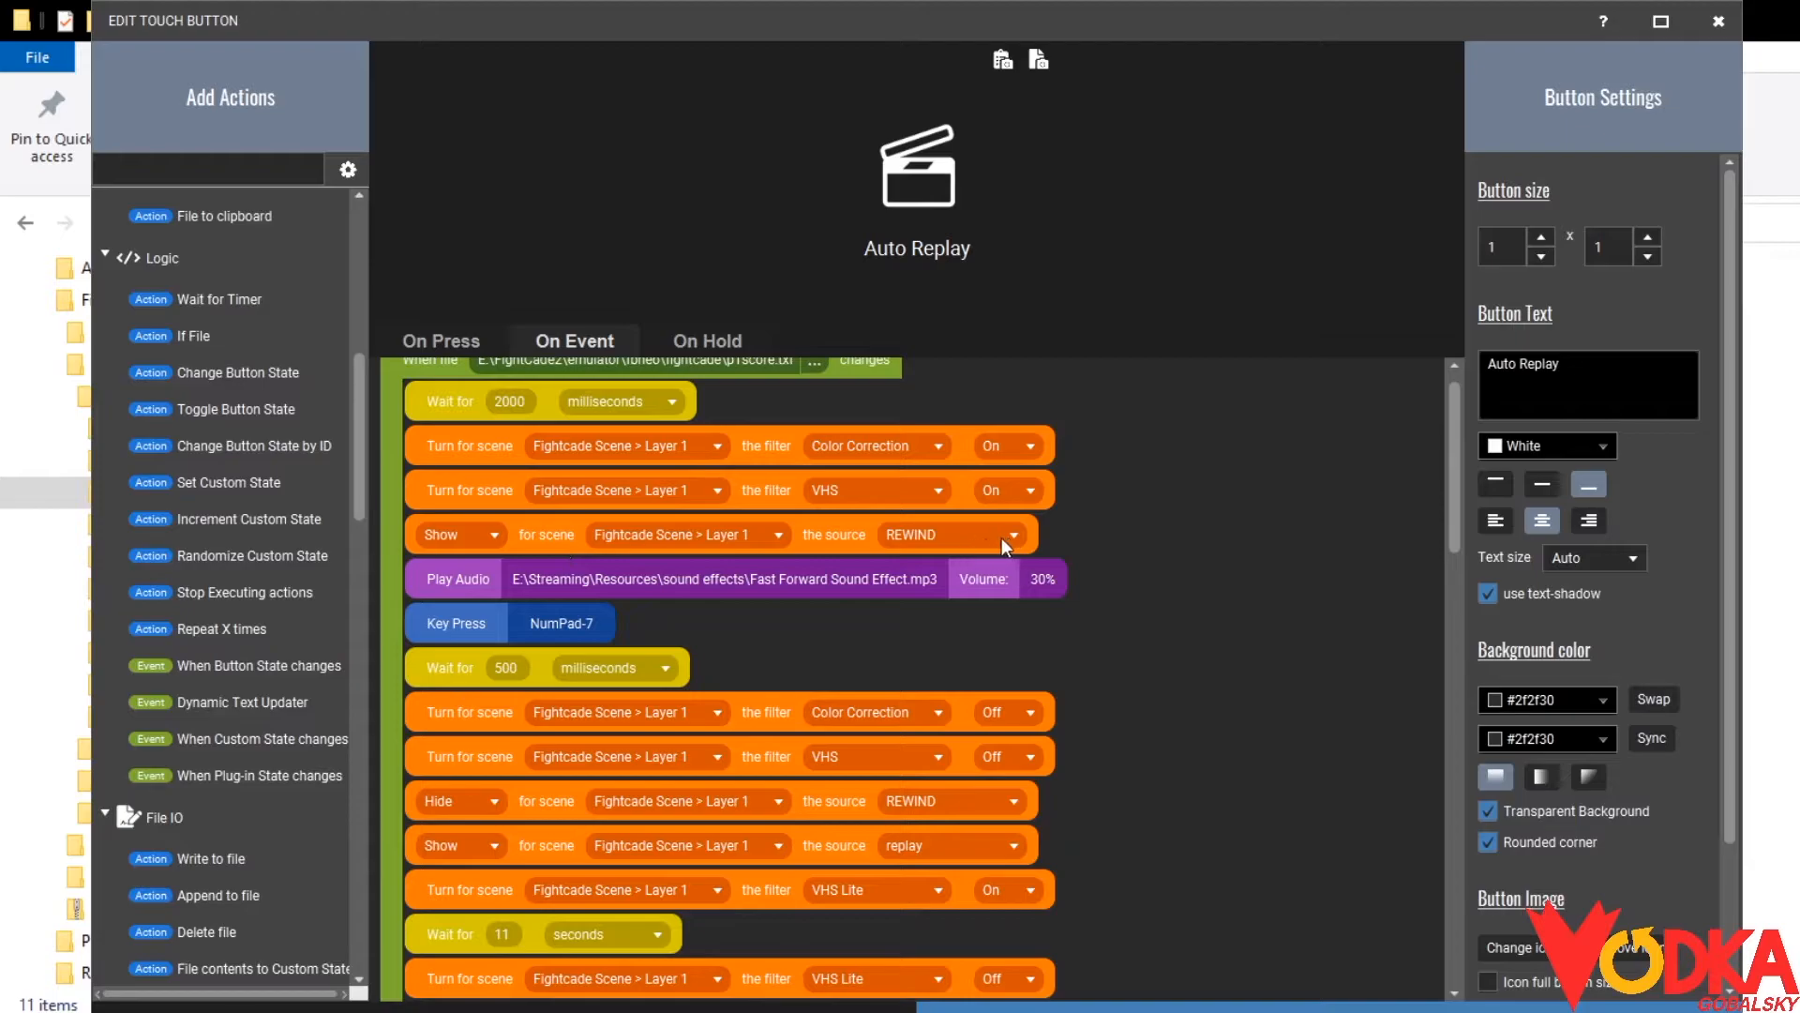
{"action": "scroll", "coordinate": [930, 613], "scroll_direction": "down", "scroll_amount": 2}
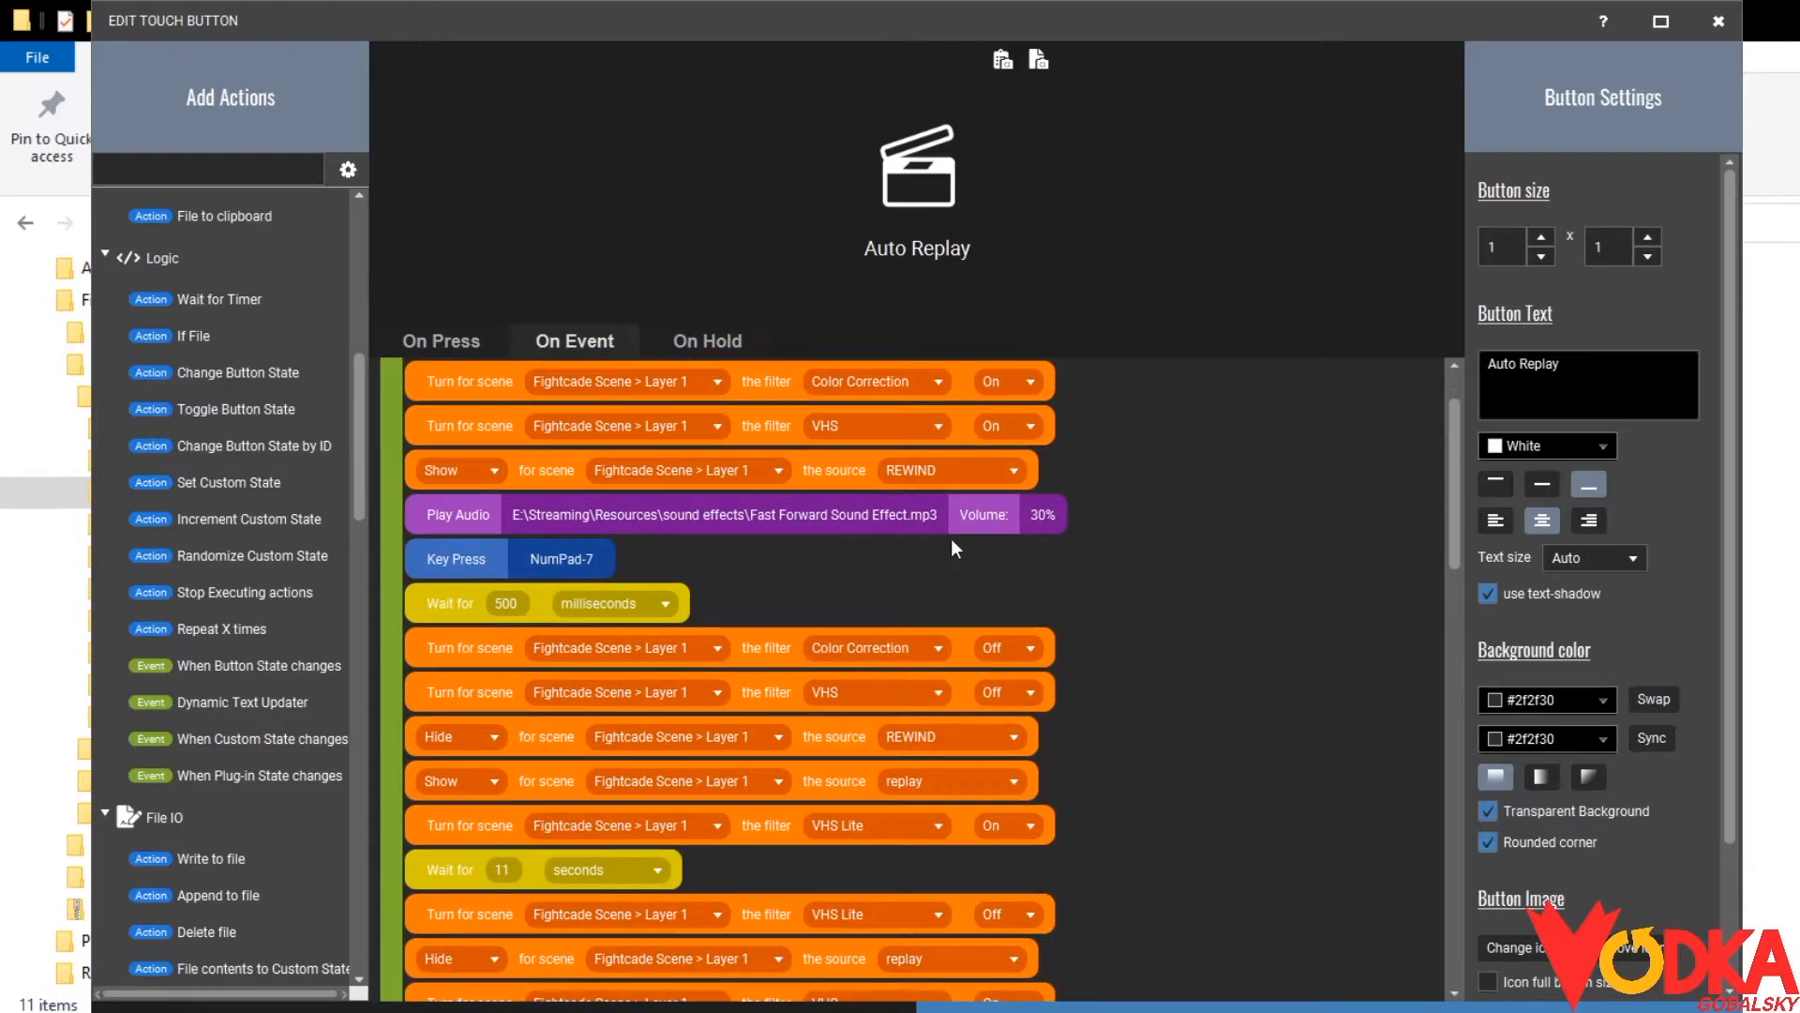
{"action": "scroll", "coordinate": [803, 575], "scroll_direction": "down", "scroll_amount": 1}
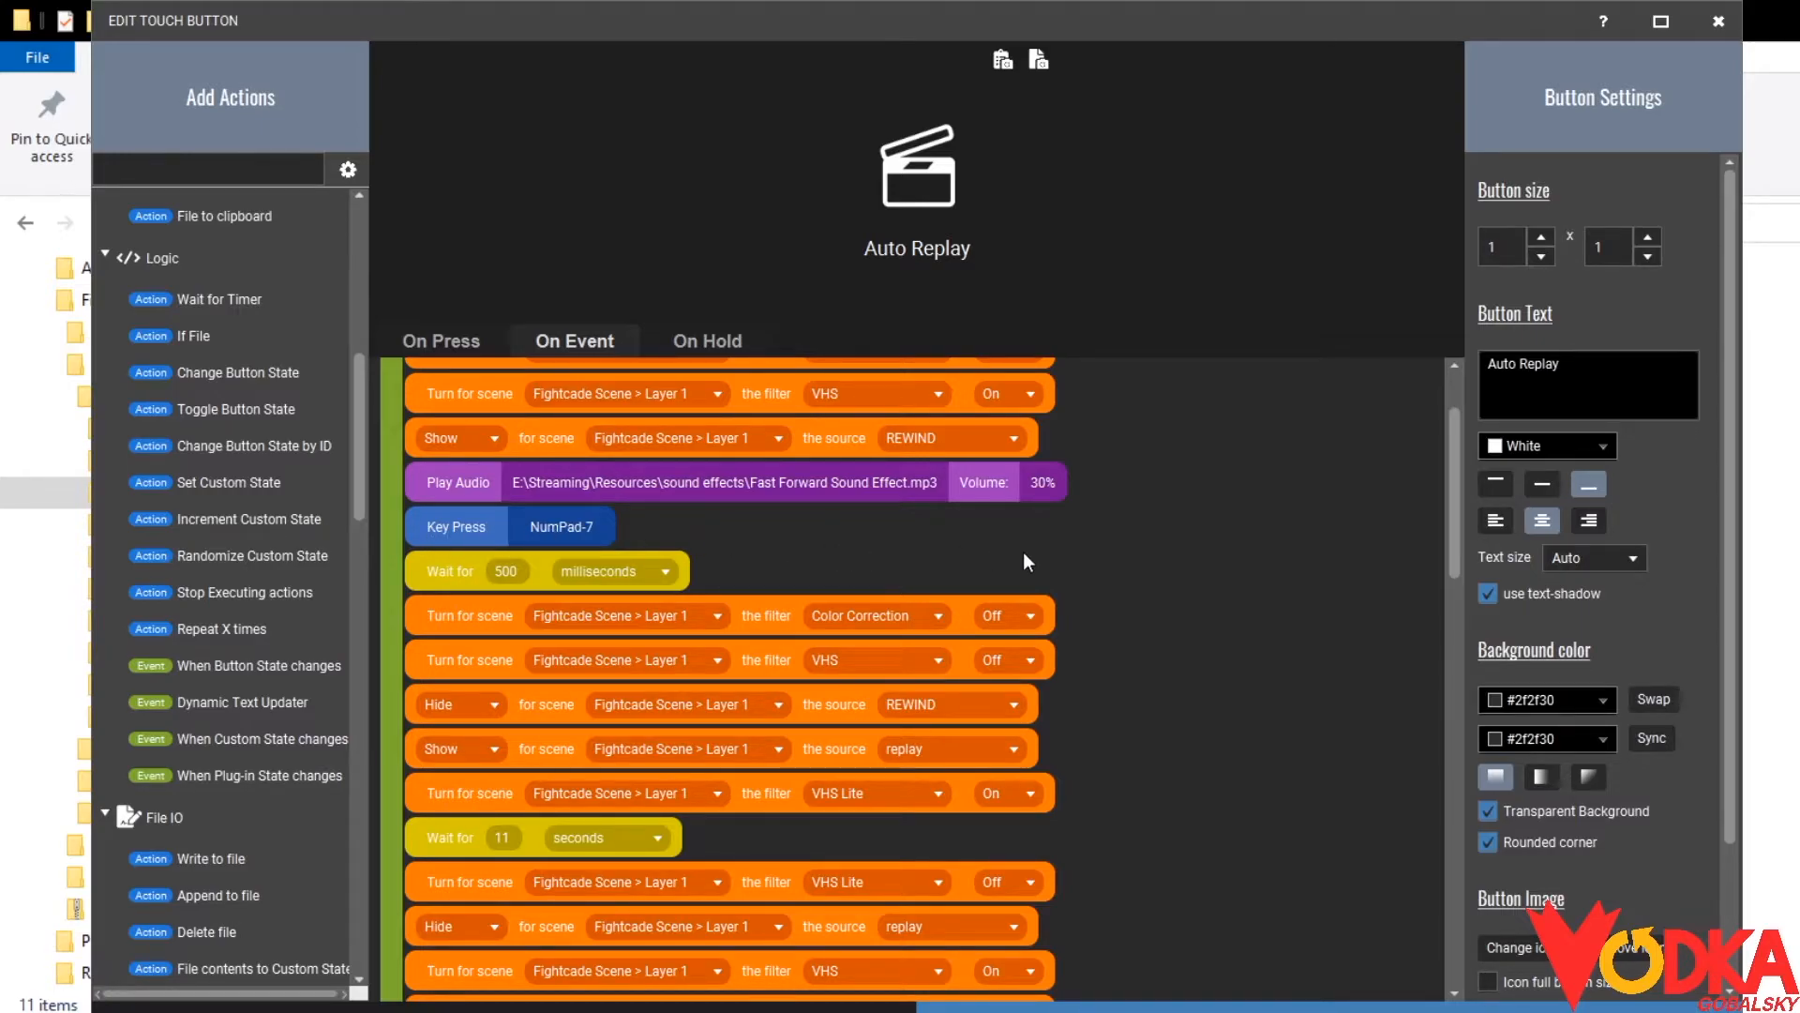
{"action": "scroll", "coordinate": [1024, 560], "scroll_direction": "down", "scroll_amount": 1}
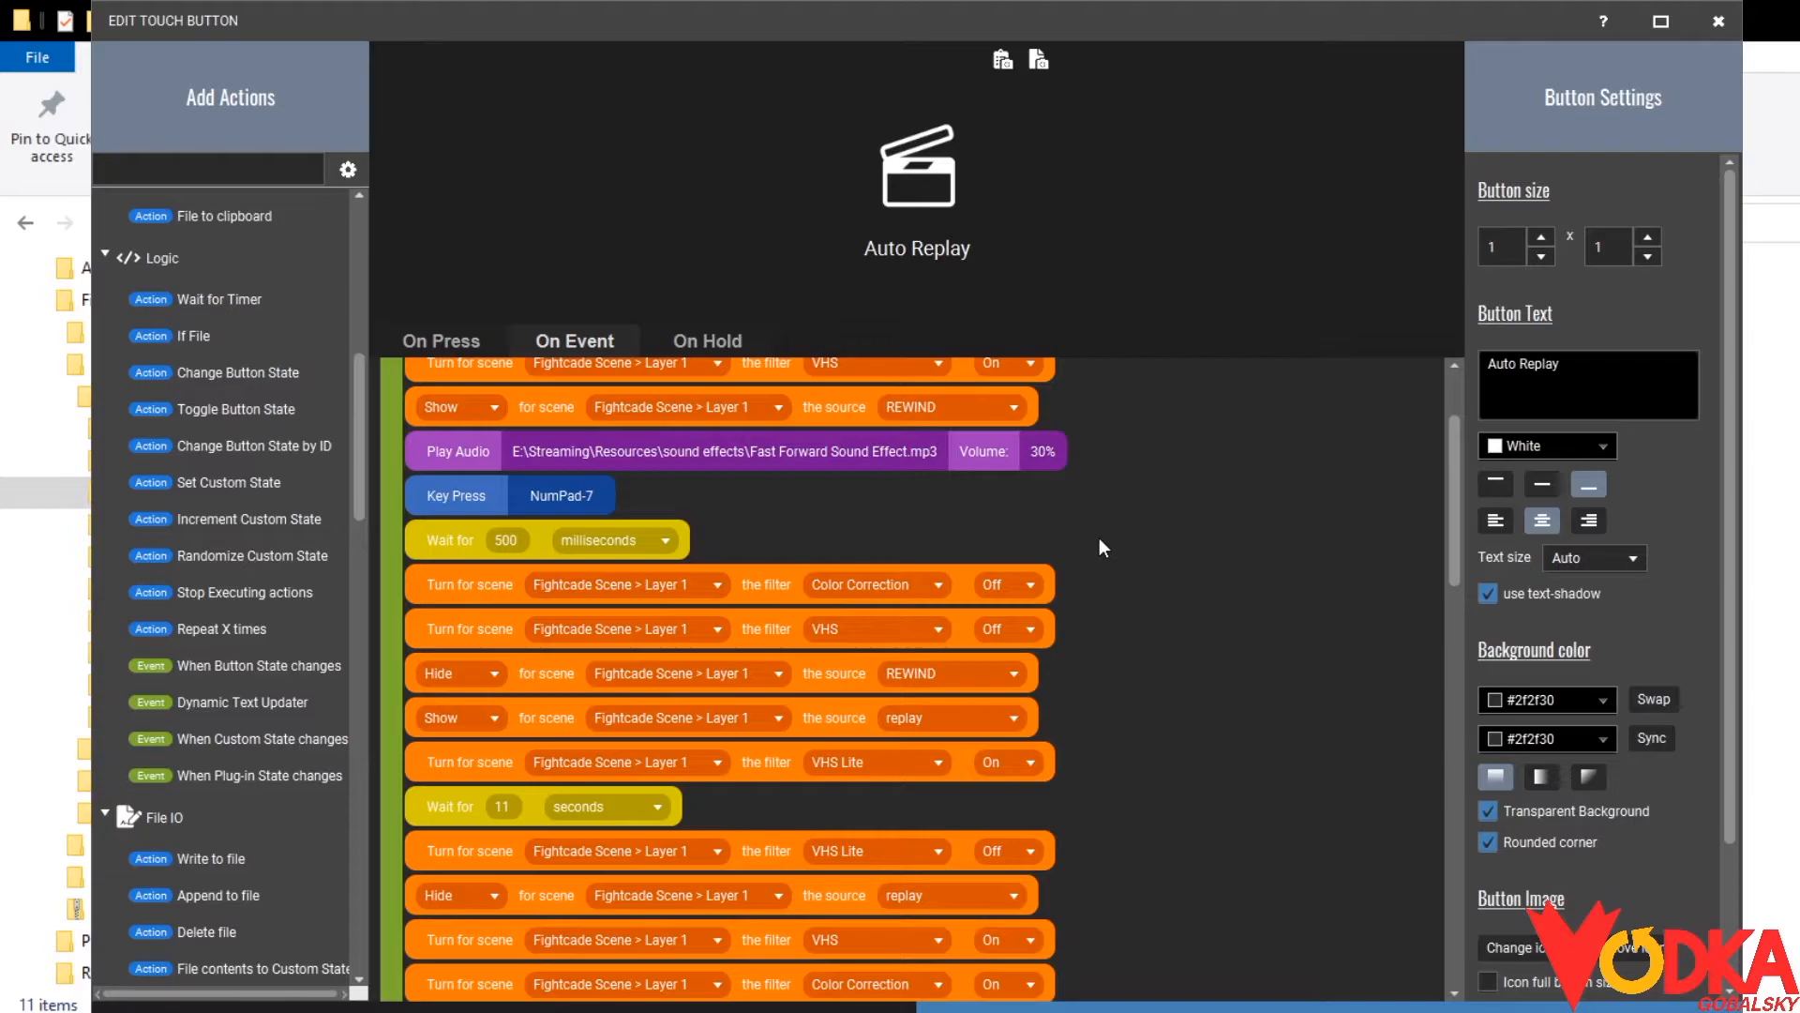
{"action": "scroll", "coordinate": [1099, 544], "scroll_direction": "down", "scroll_amount": 2}
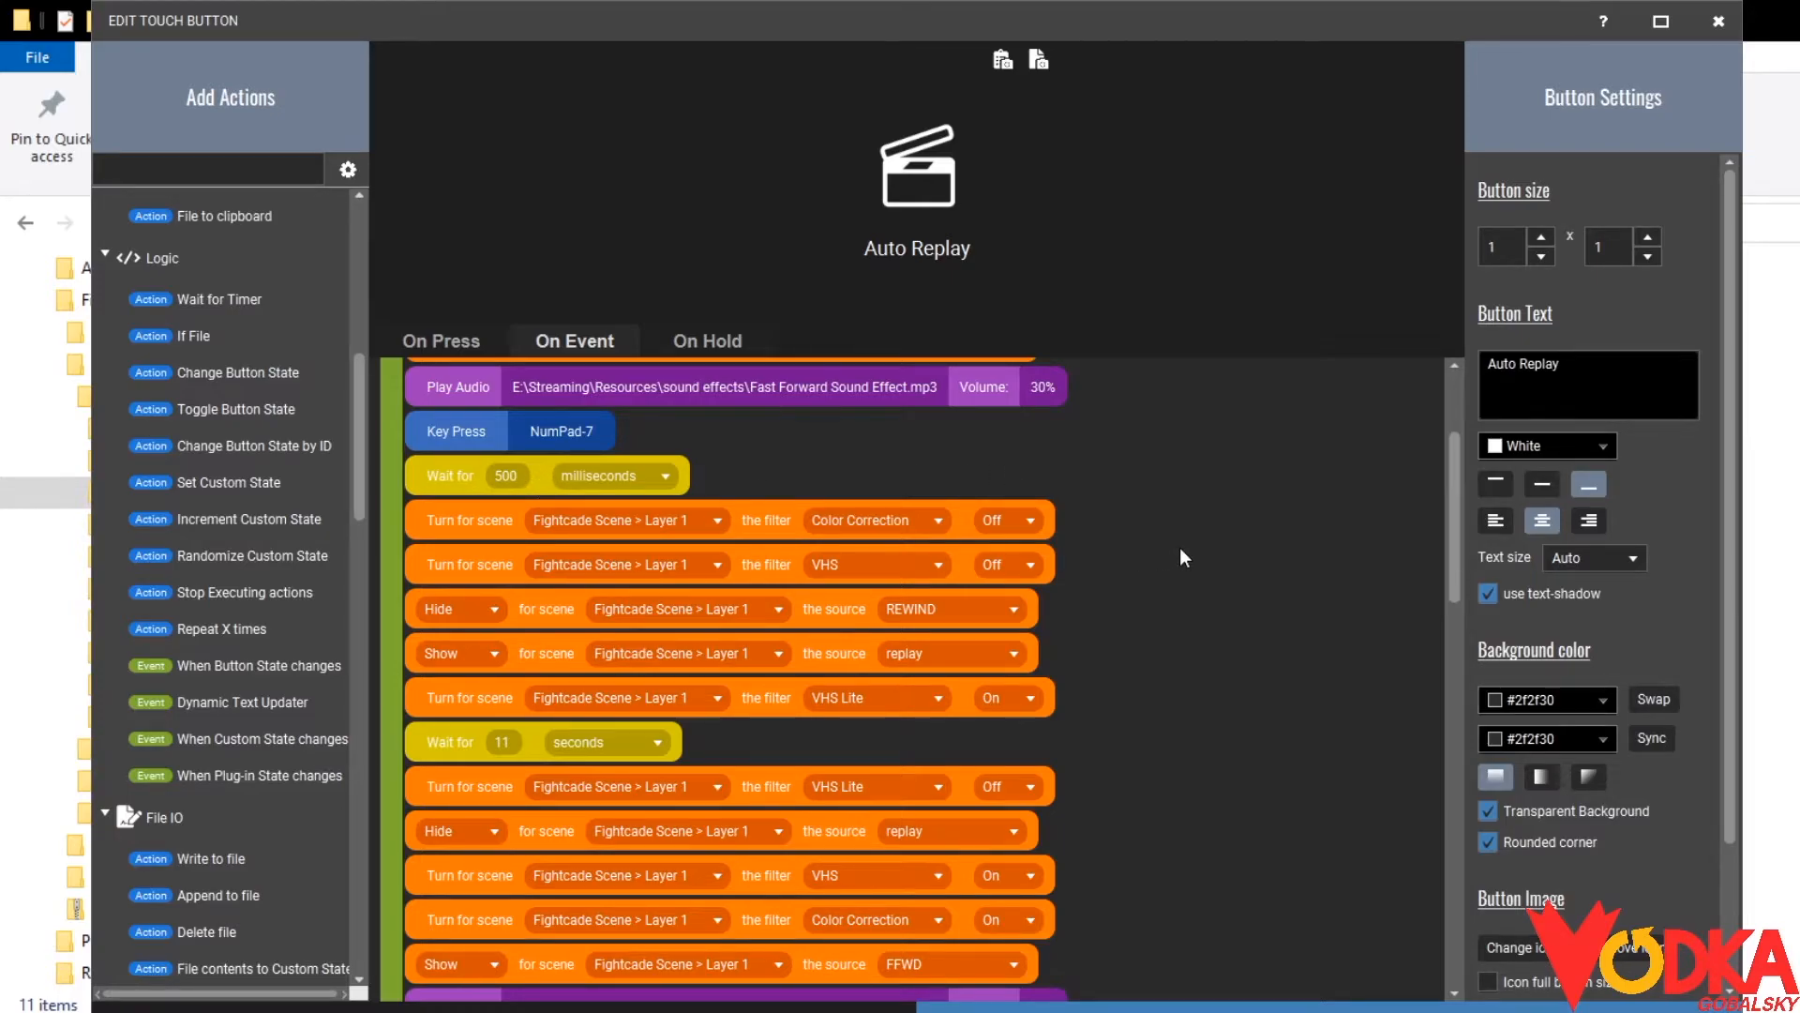
{"action": "scroll", "coordinate": [1179, 548], "scroll_direction": "down", "scroll_amount": 1}
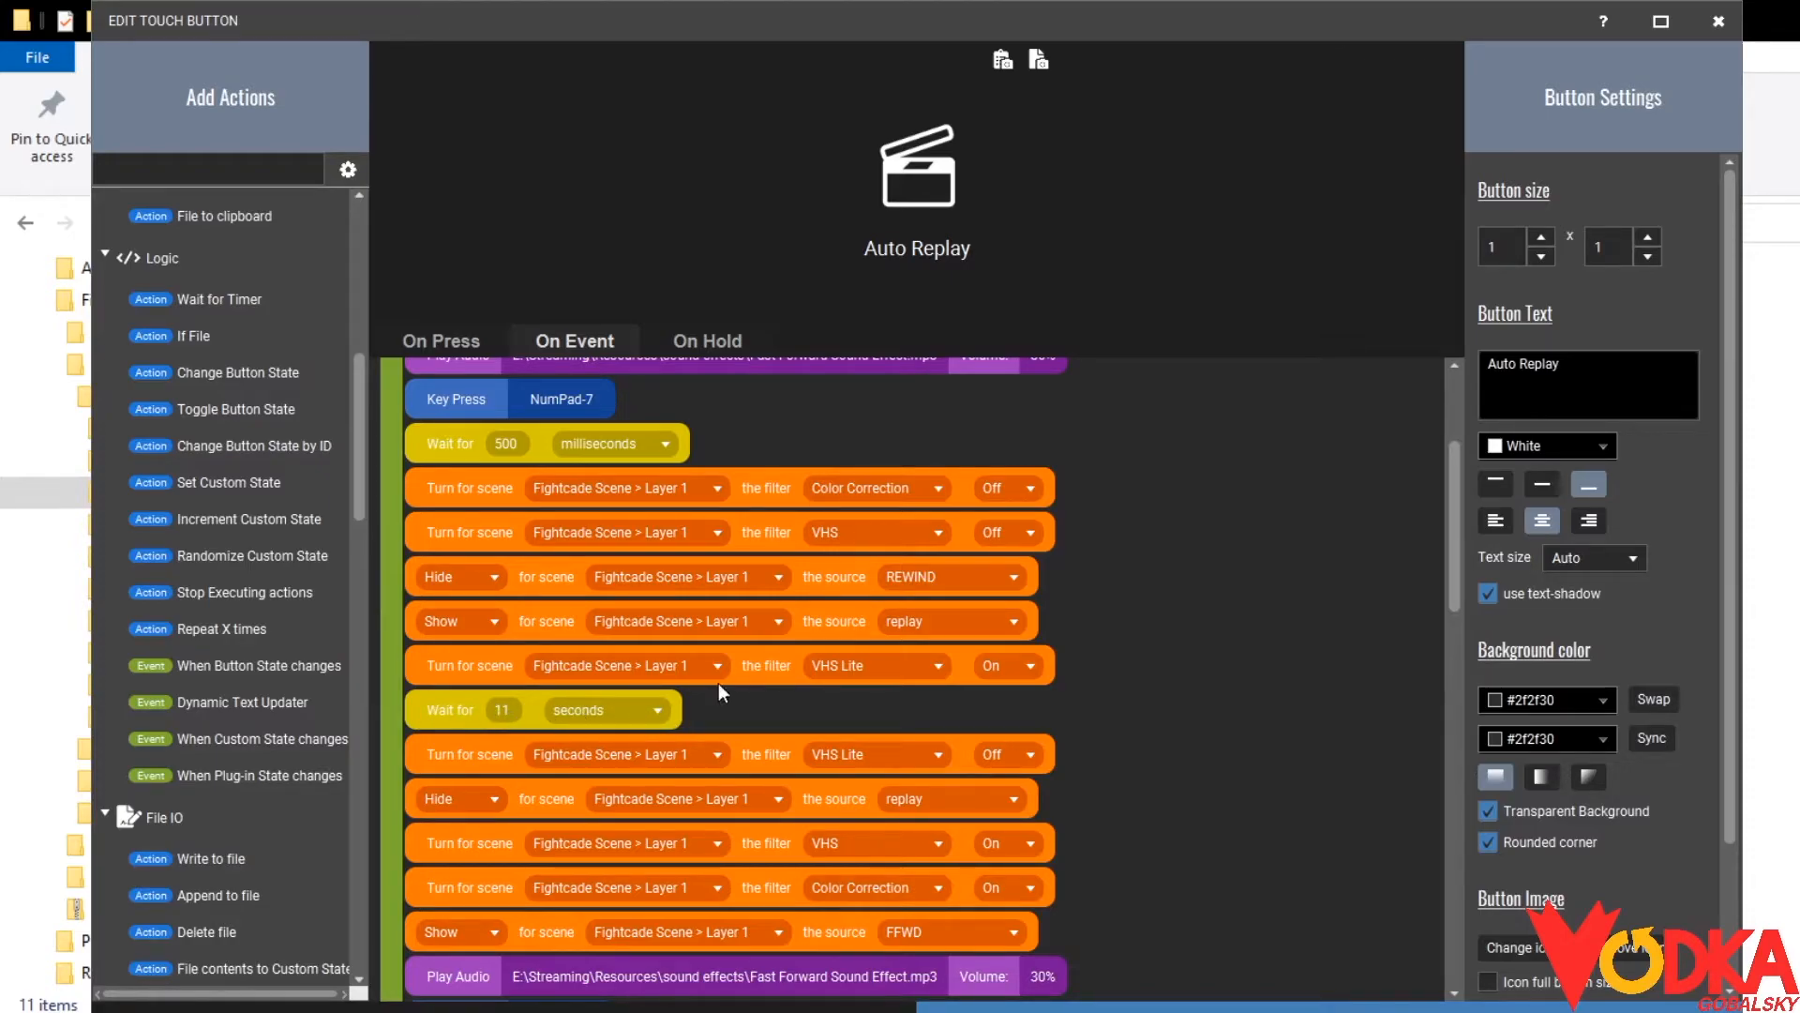
{"action": "scroll", "coordinate": [1178, 638], "scroll_direction": "down", "scroll_amount": 1}
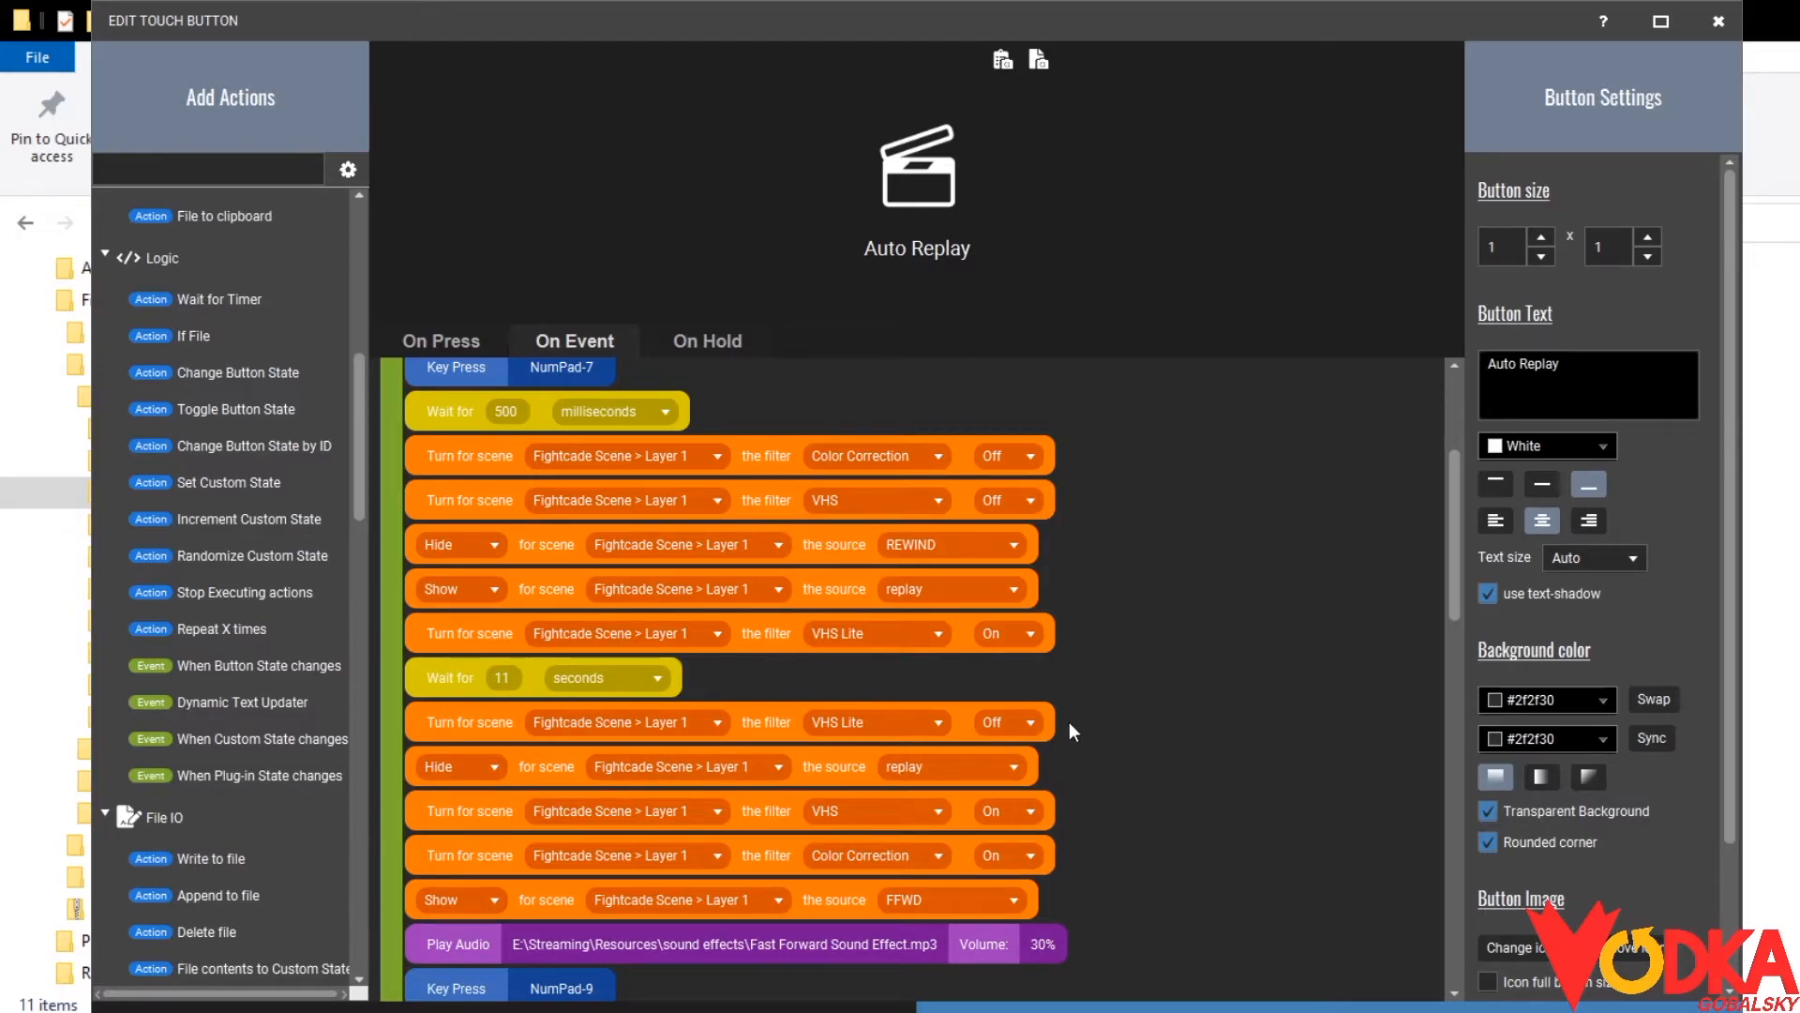
{"action": "scroll", "coordinate": [1070, 726], "scroll_direction": "down", "scroll_amount": 1}
{"action": "scroll", "coordinate": [580, 812], "scroll_direction": "down", "scroll_amount": 1}
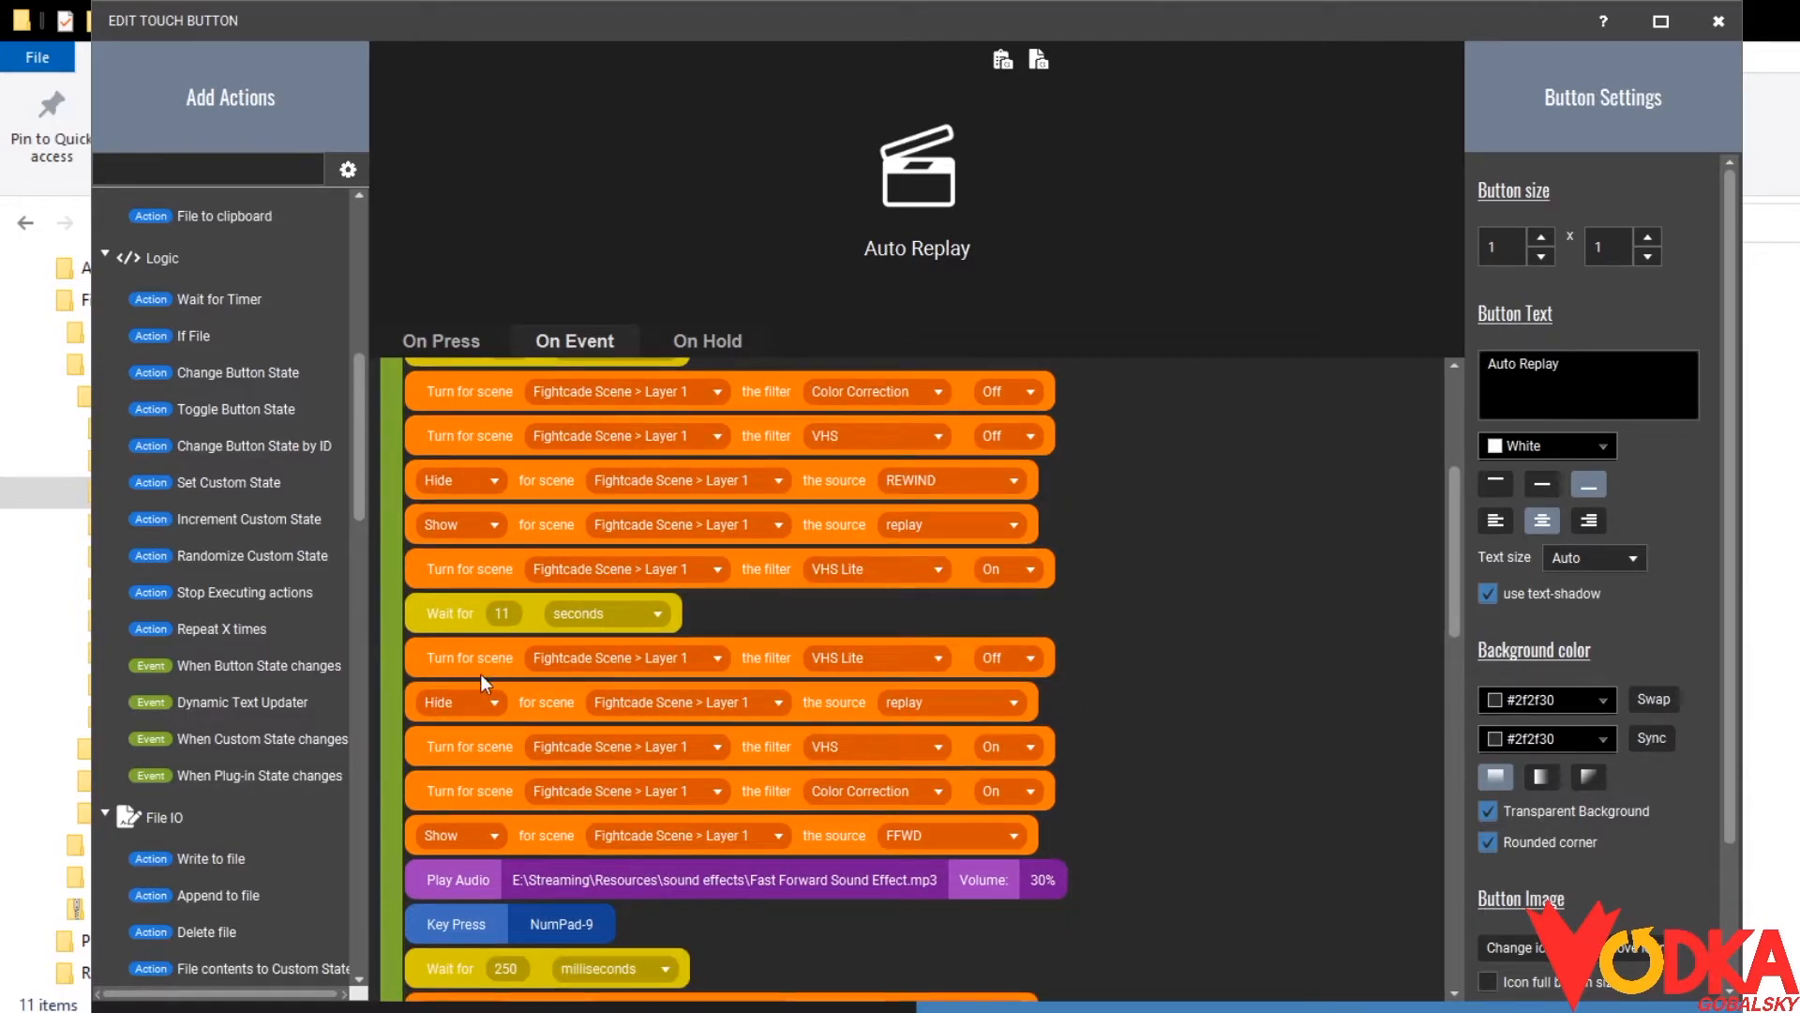
{"action": "scroll", "coordinate": [643, 832], "scroll_direction": "down", "scroll_amount": 2}
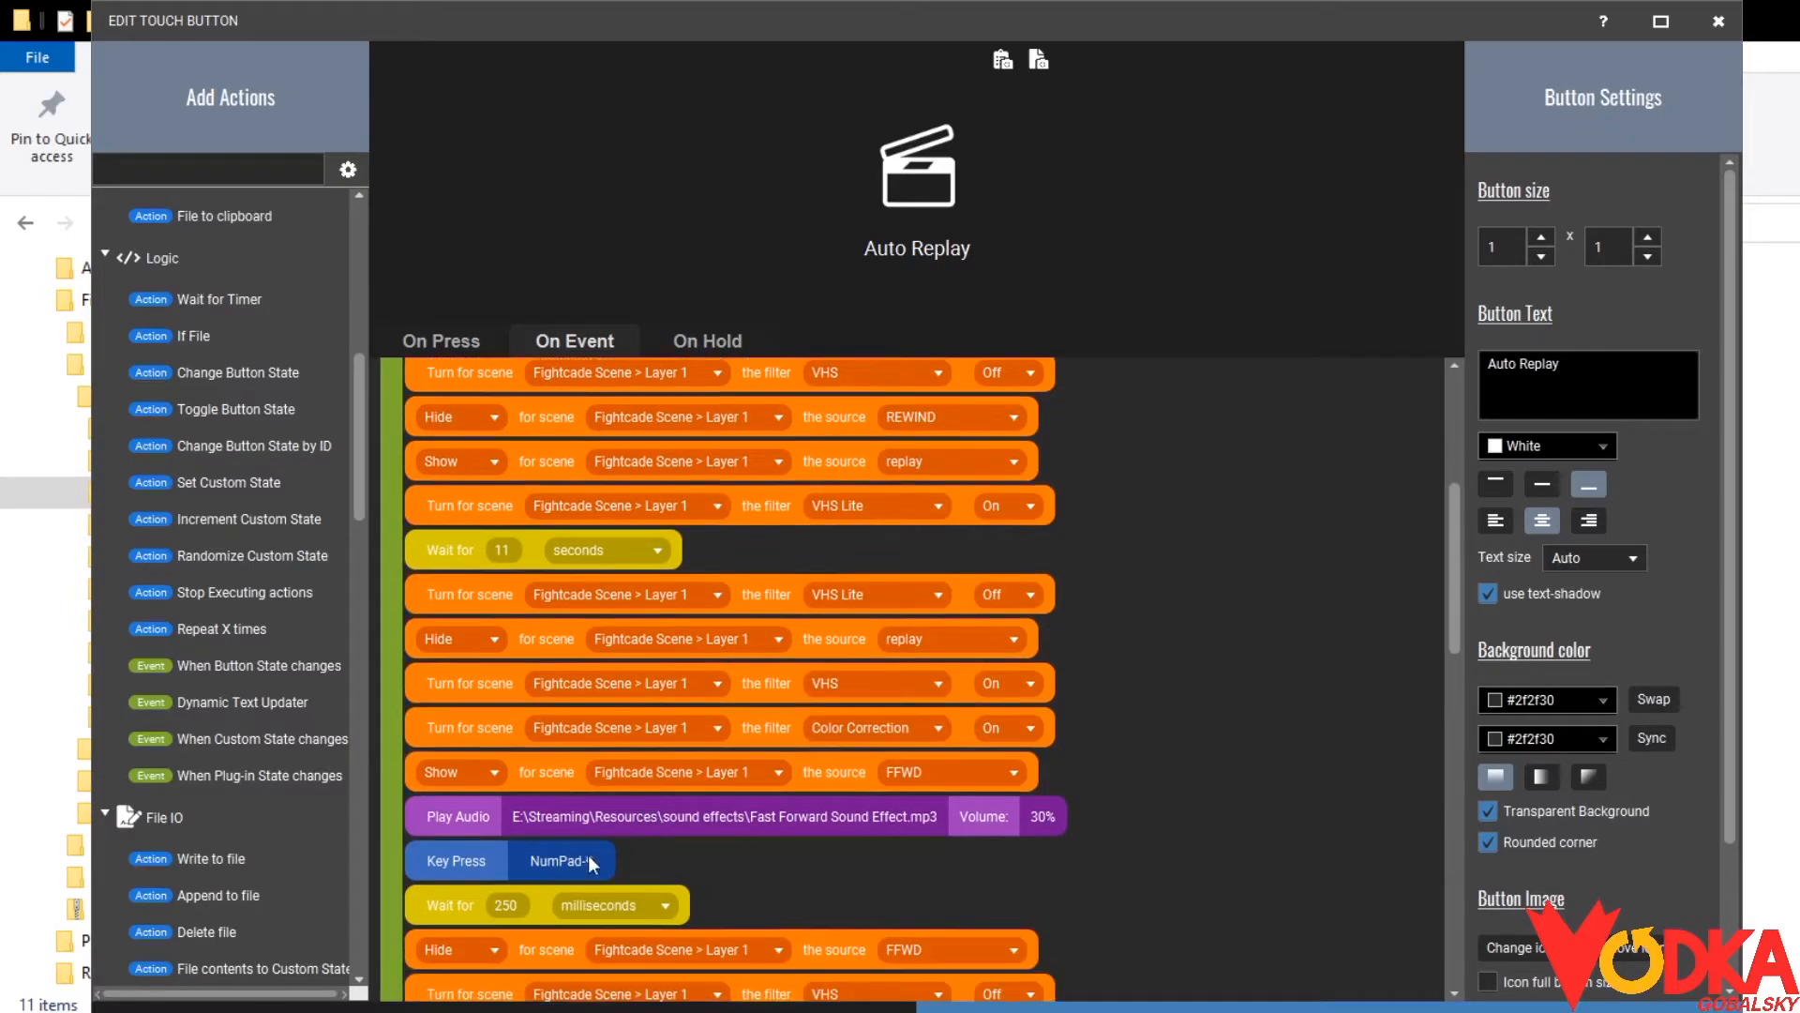
Step: Compare the event's REWIND and FFWD sections, reviewing filter toggles, waits and sources down to the final actions that switch the filters off
{"action": "scroll", "coordinate": [712, 512], "scroll_direction": "up", "scroll_amount": 12}
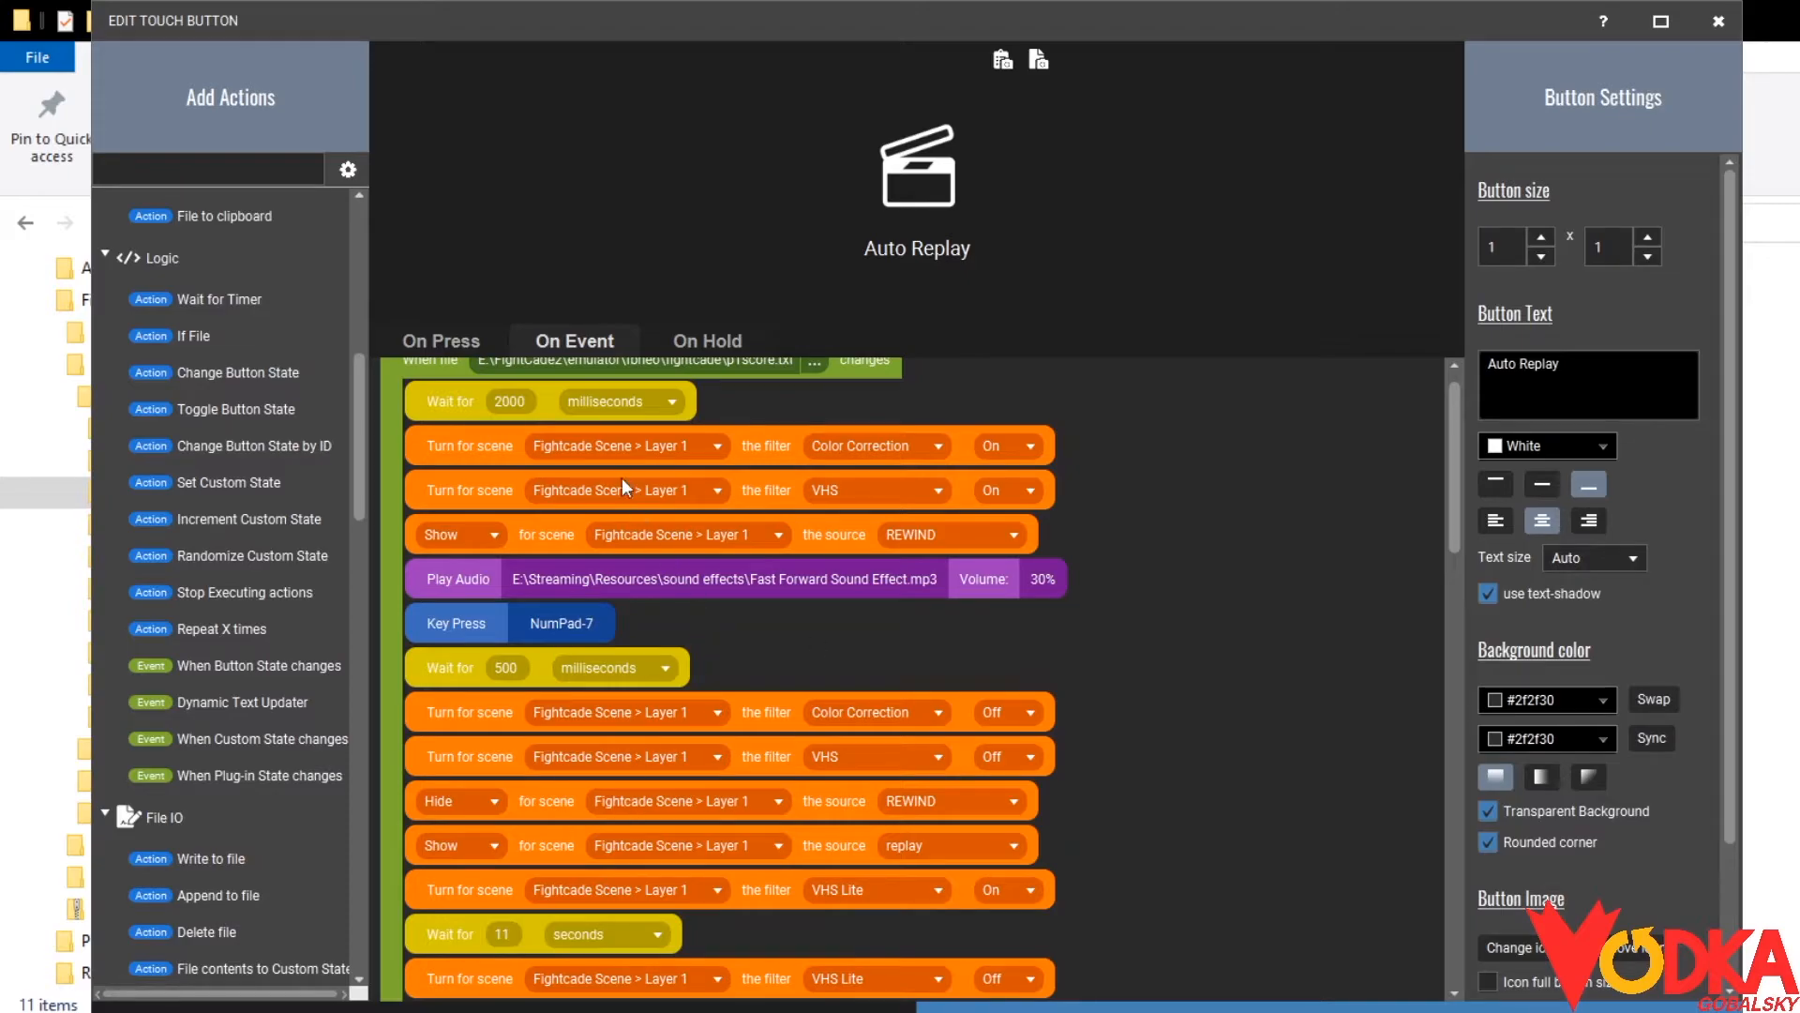
{"action": "scroll", "coordinate": [595, 563], "scroll_direction": "down", "scroll_amount": 14}
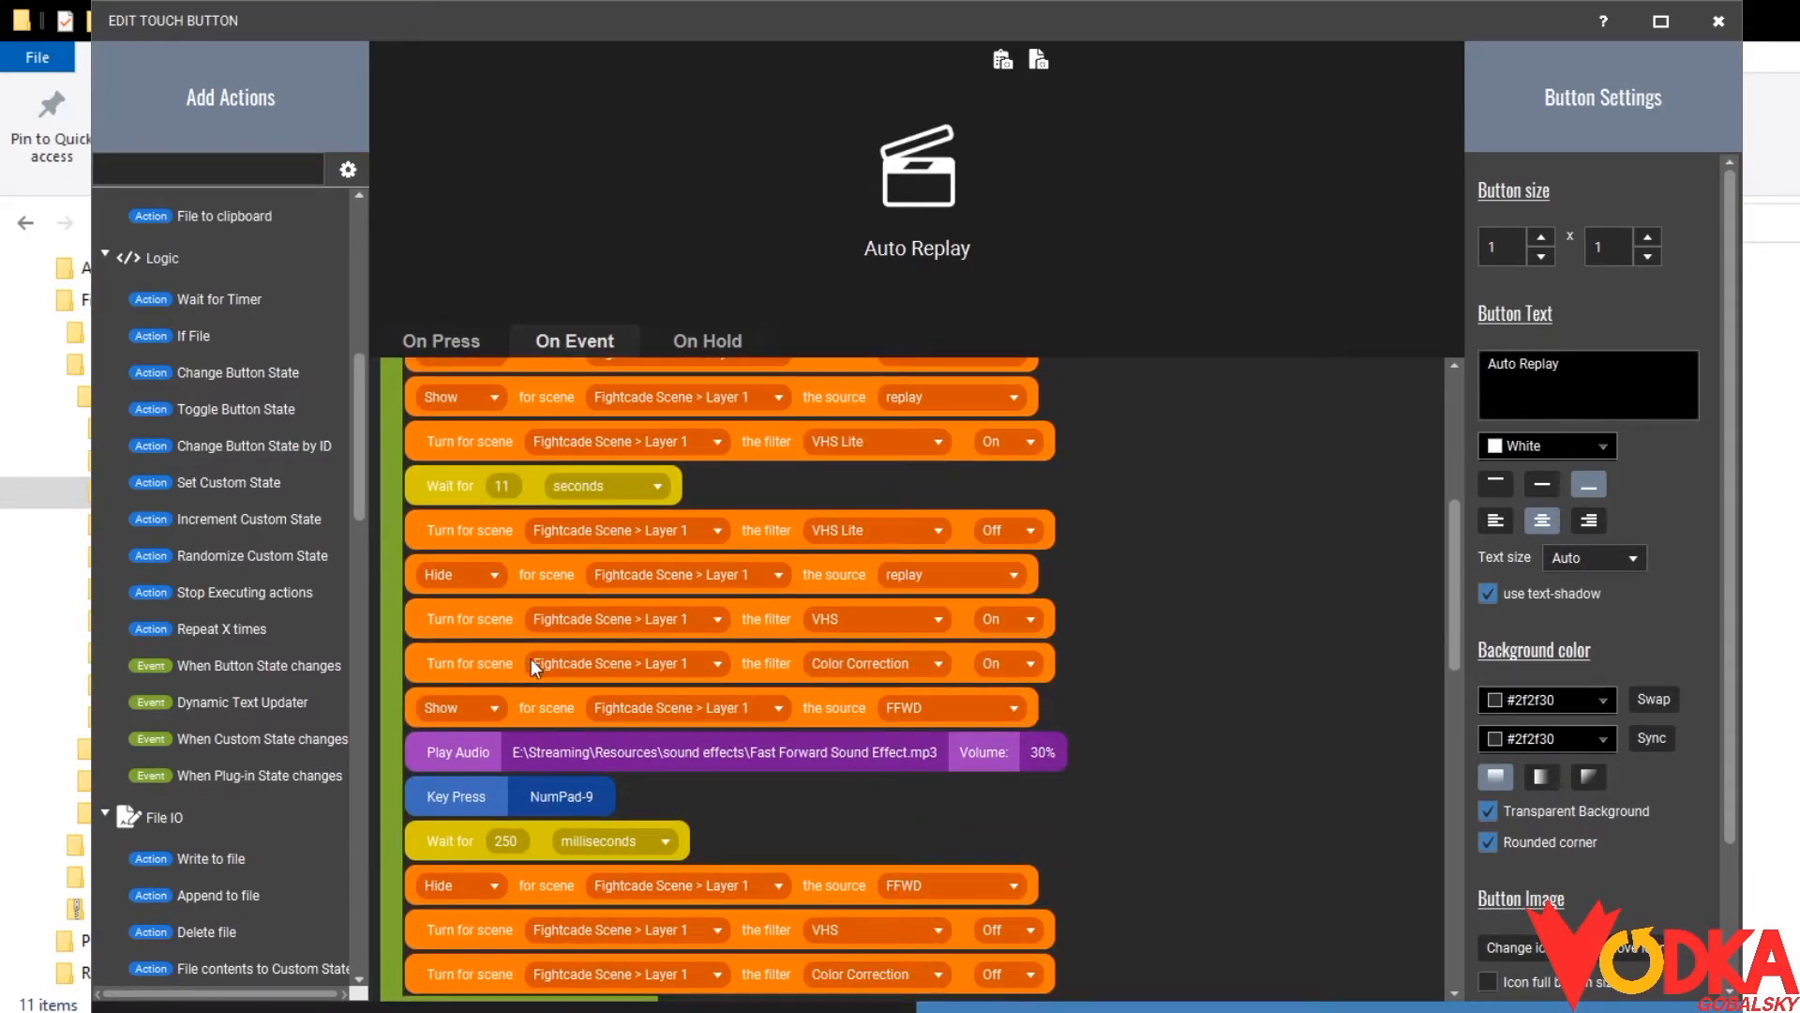
{"action": "scroll", "coordinate": [949, 769], "scroll_direction": "up", "scroll_amount": 9}
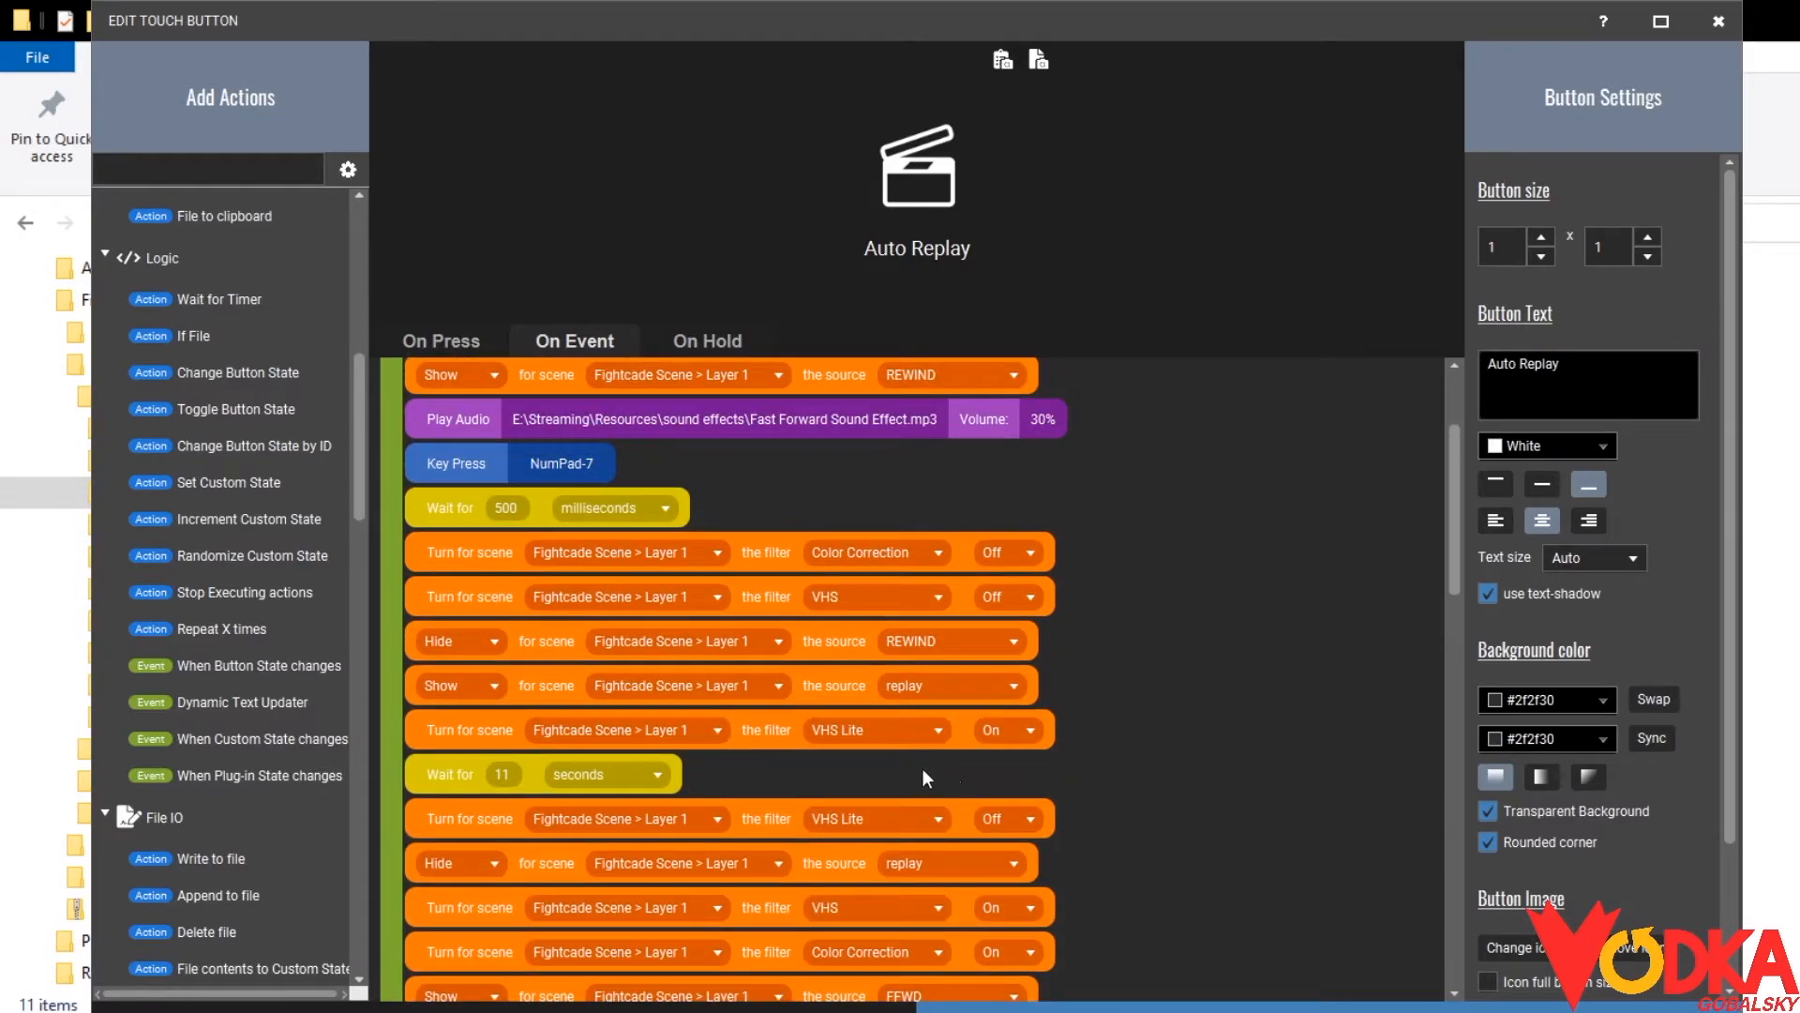
{"action": "scroll", "coordinate": [992, 773], "scroll_direction": "up", "scroll_amount": 6}
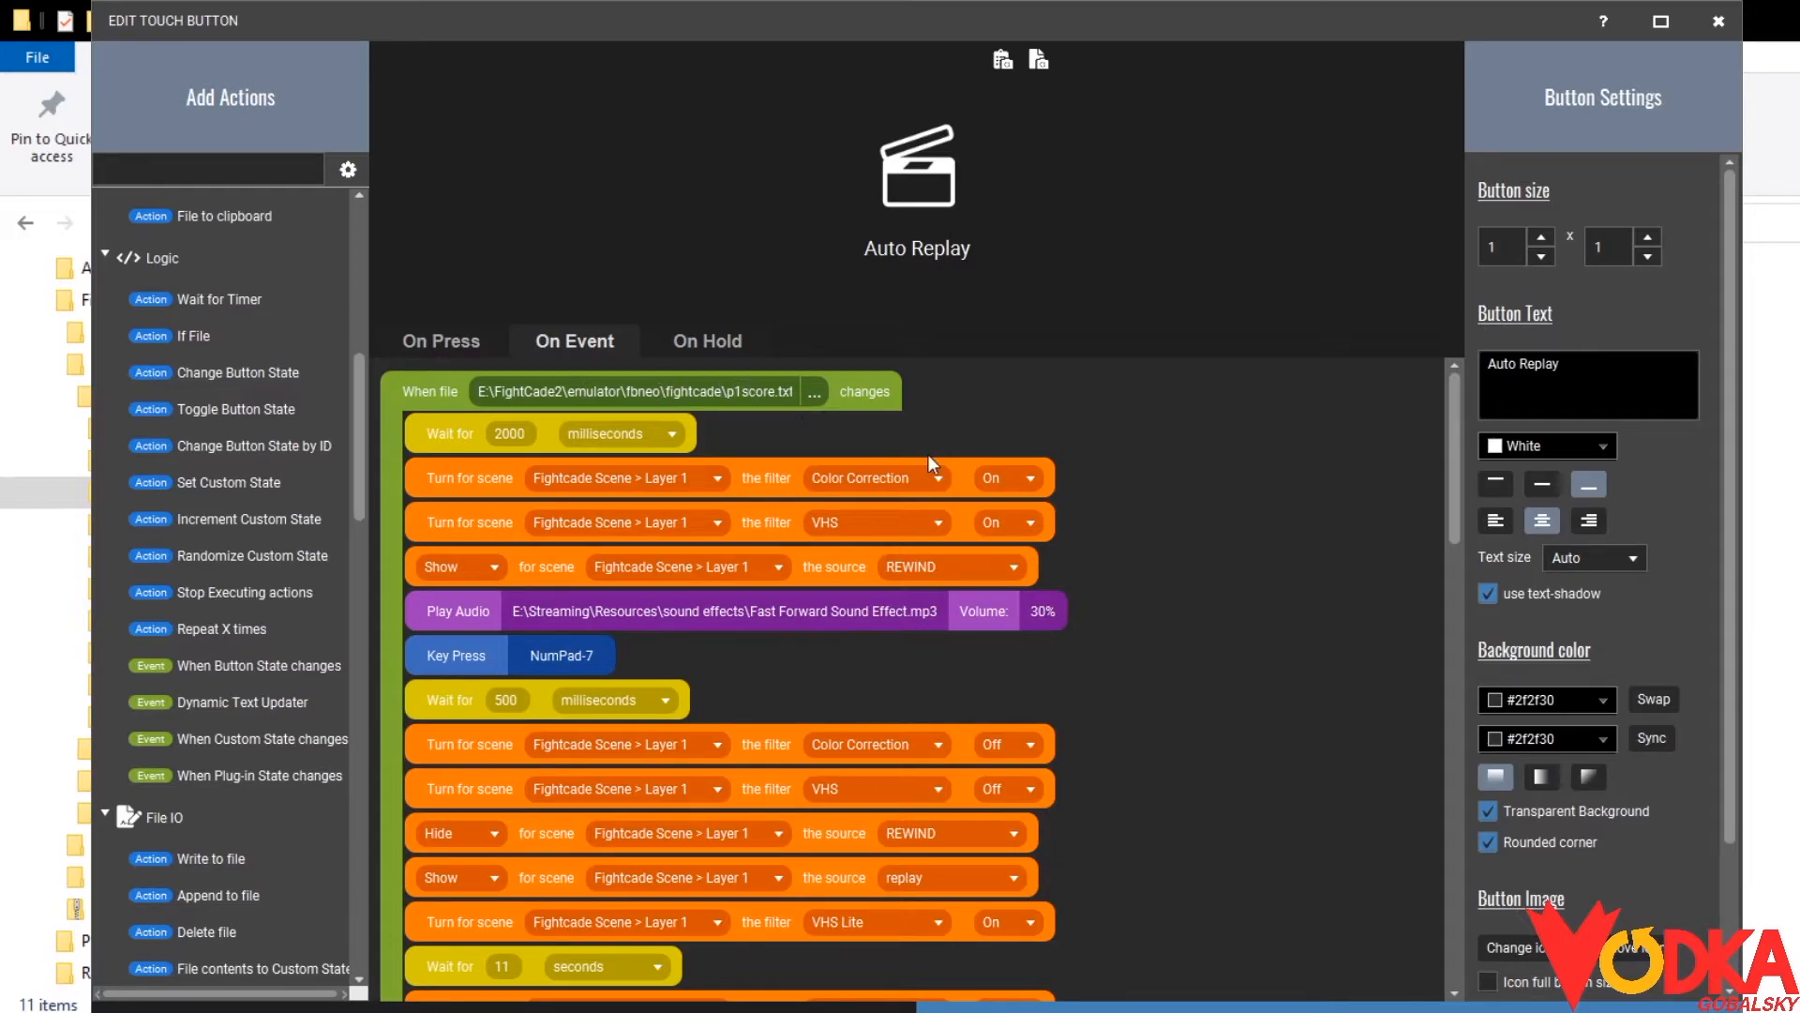
{"action": "scroll", "coordinate": [944, 508], "scroll_direction": "down", "scroll_amount": 9}
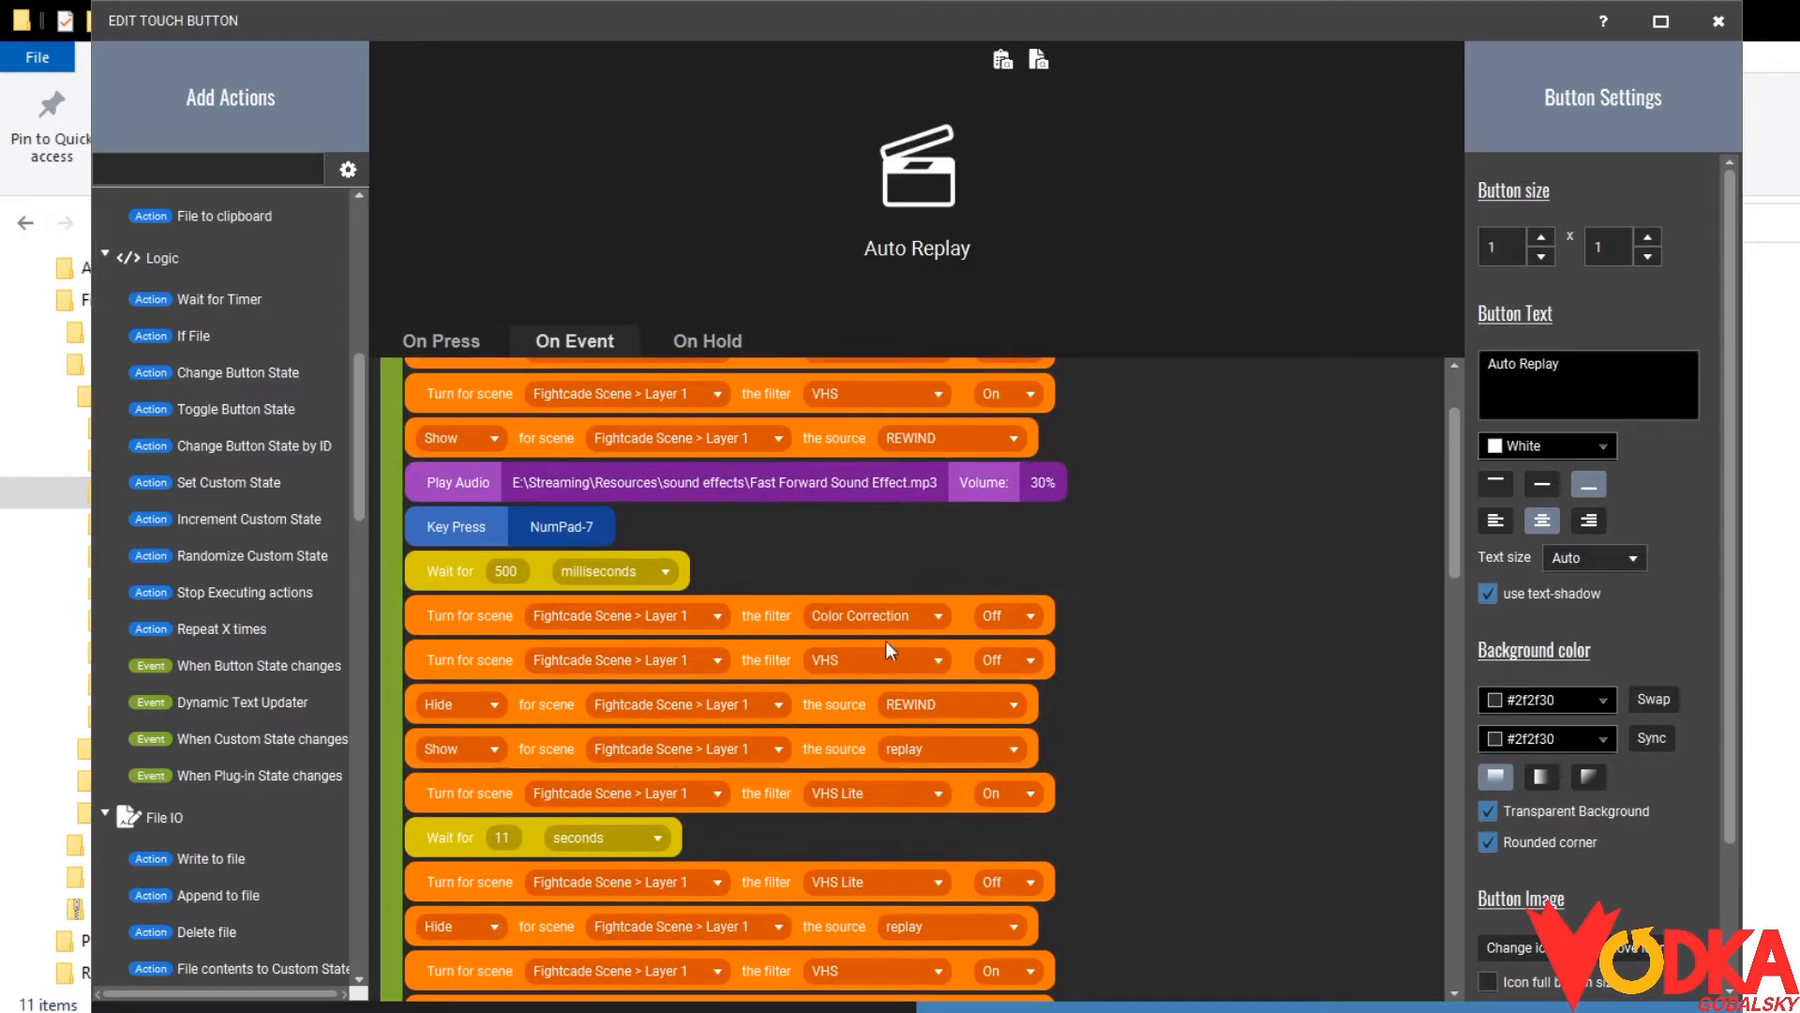
{"action": "scroll", "coordinate": [863, 589], "scroll_direction": "down", "scroll_amount": 1}
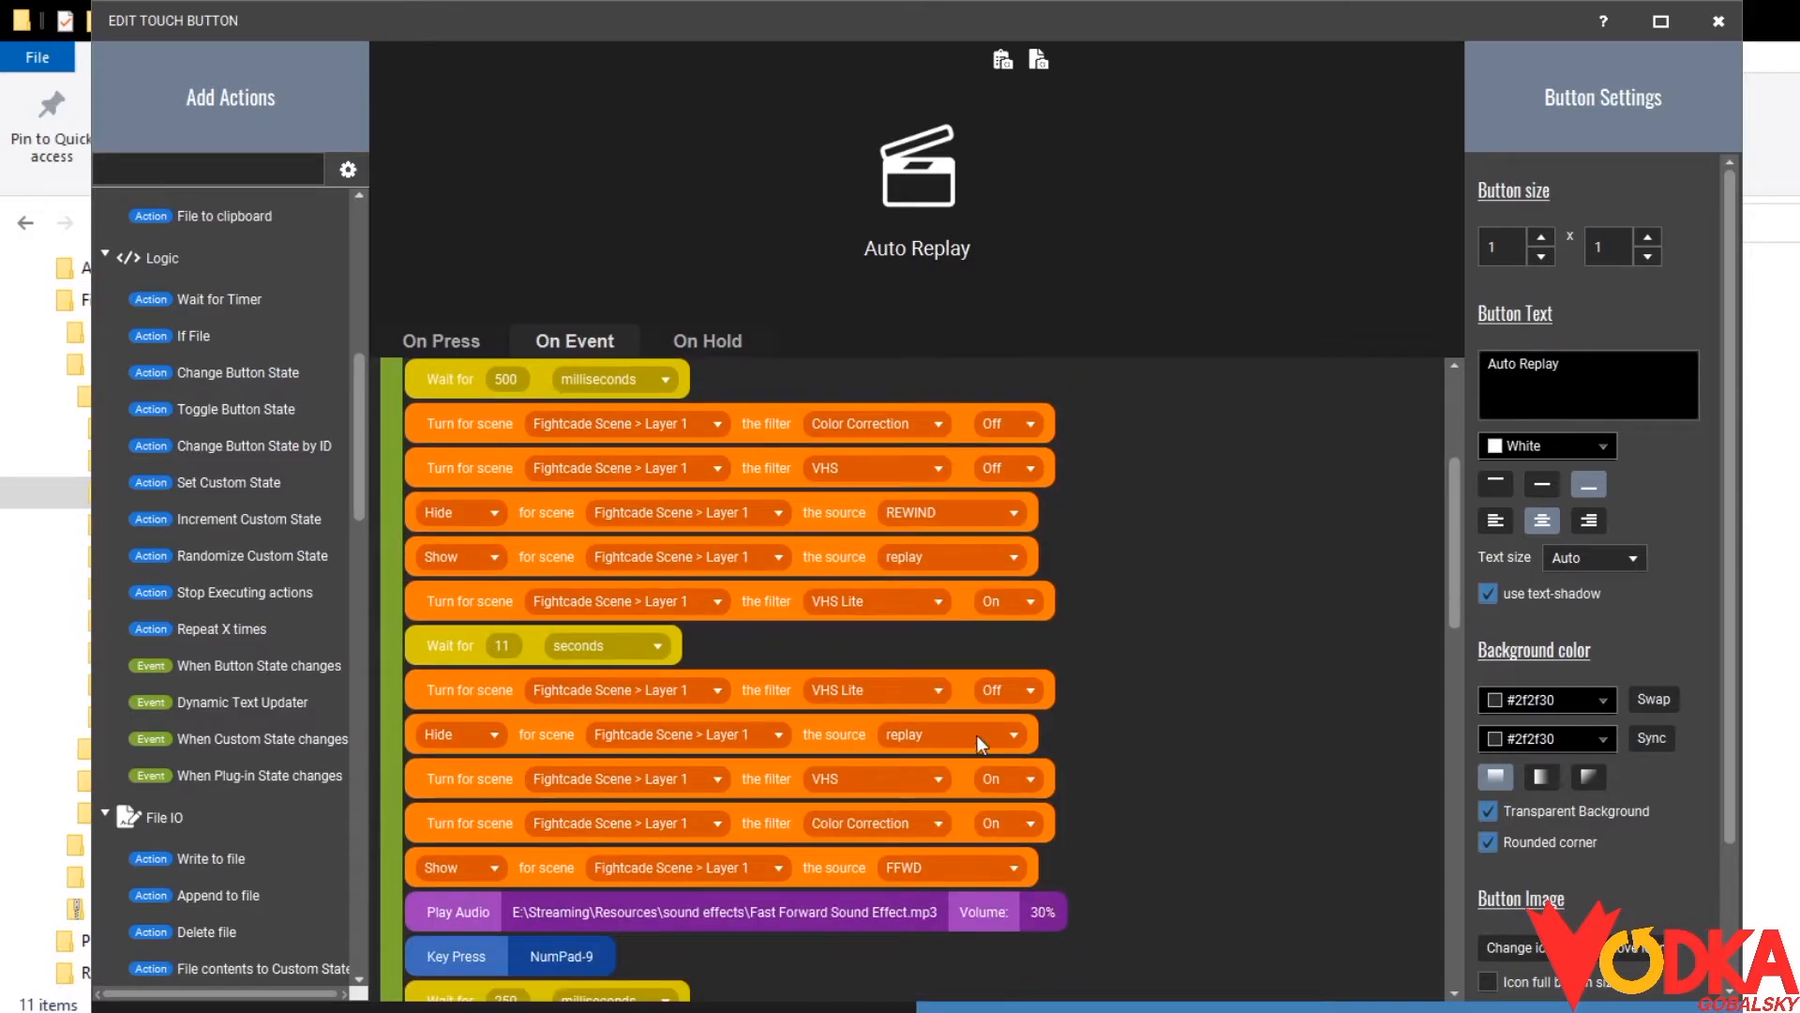
{"action": "scroll", "coordinate": [977, 736], "scroll_direction": "down", "scroll_amount": 5}
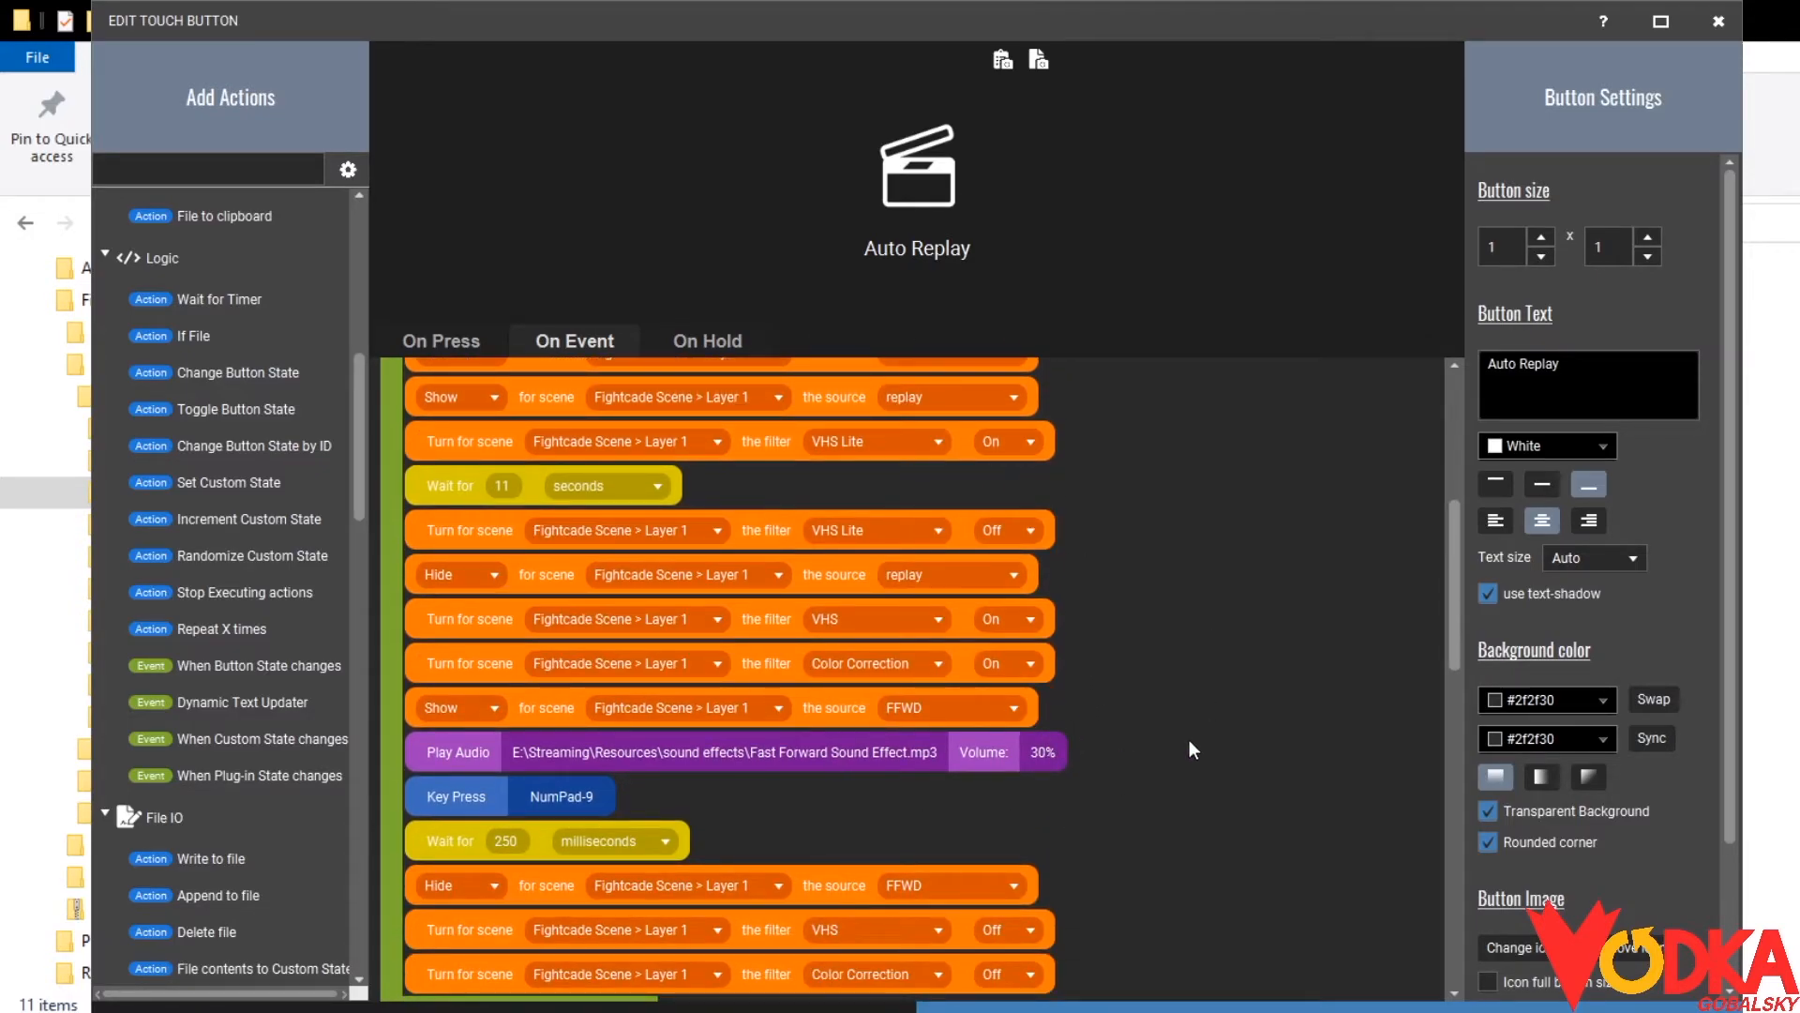
{"action": "scroll", "coordinate": [1189, 749], "scroll_direction": "down", "scroll_amount": 2}
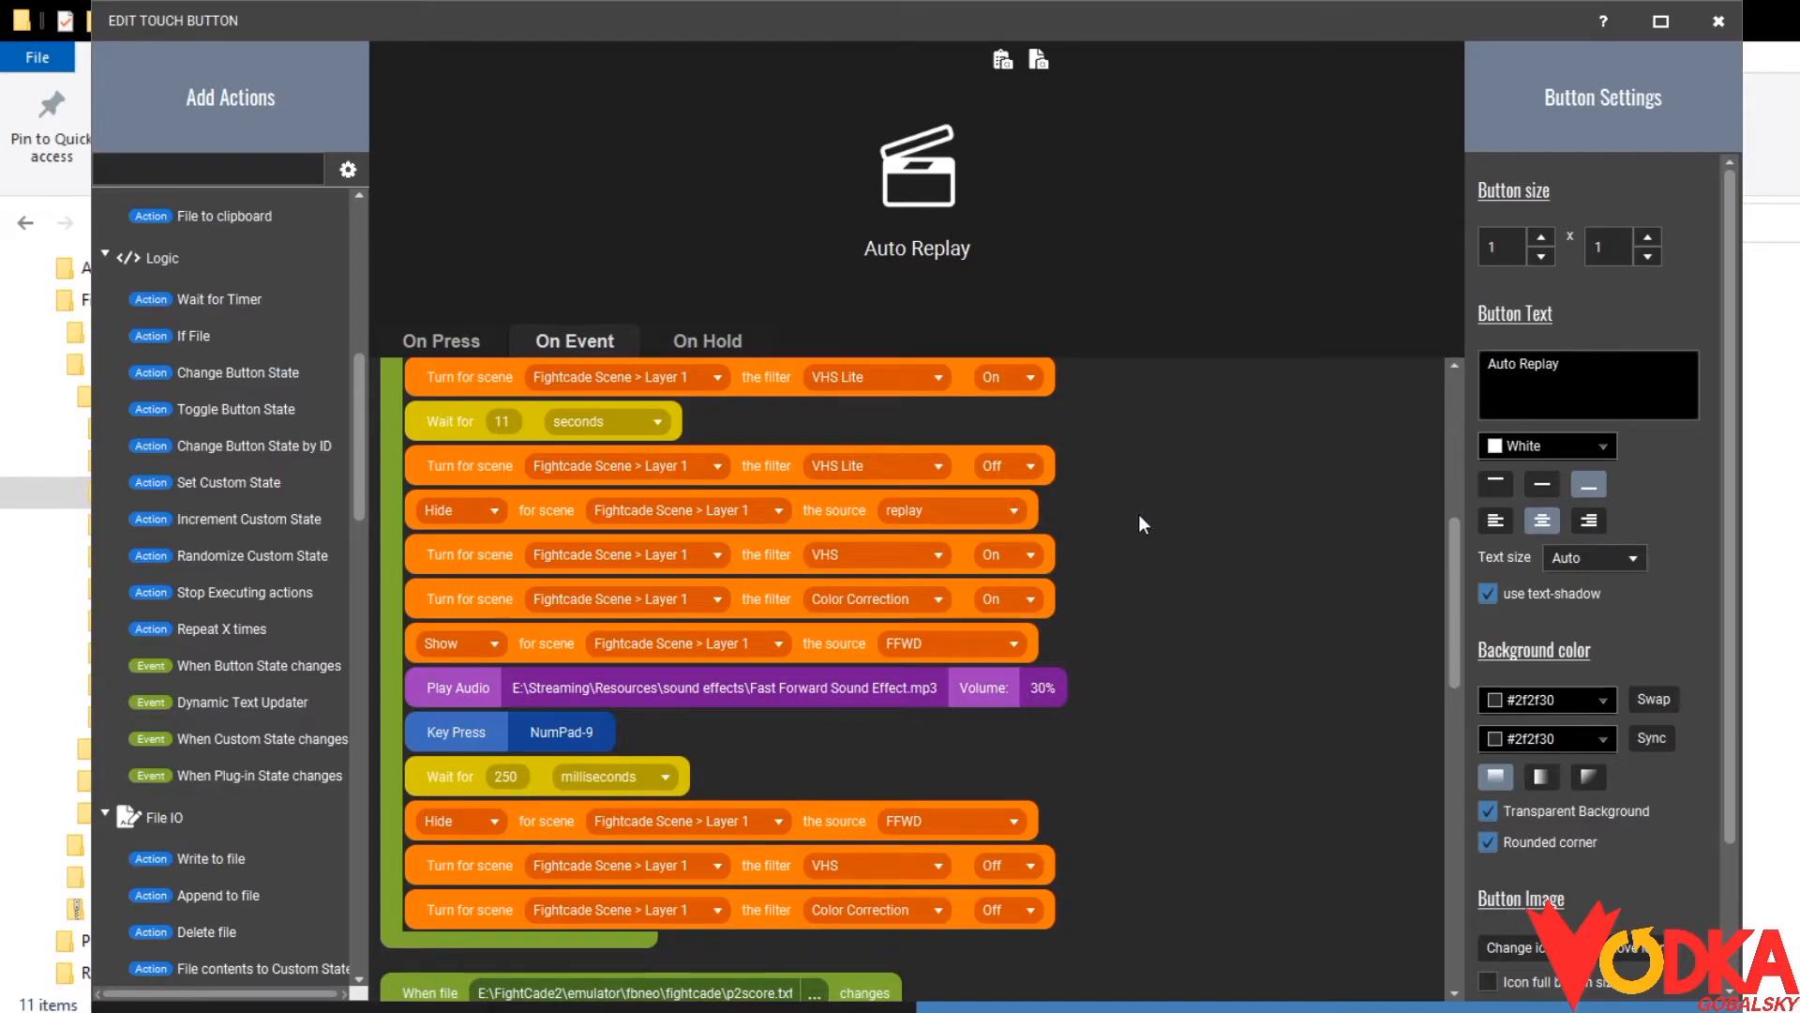
{"action": "scroll", "coordinate": [1139, 514], "scroll_direction": "down", "scroll_amount": 1}
{"action": "scroll", "coordinate": [1139, 514], "scroll_direction": "up", "scroll_amount": 2}
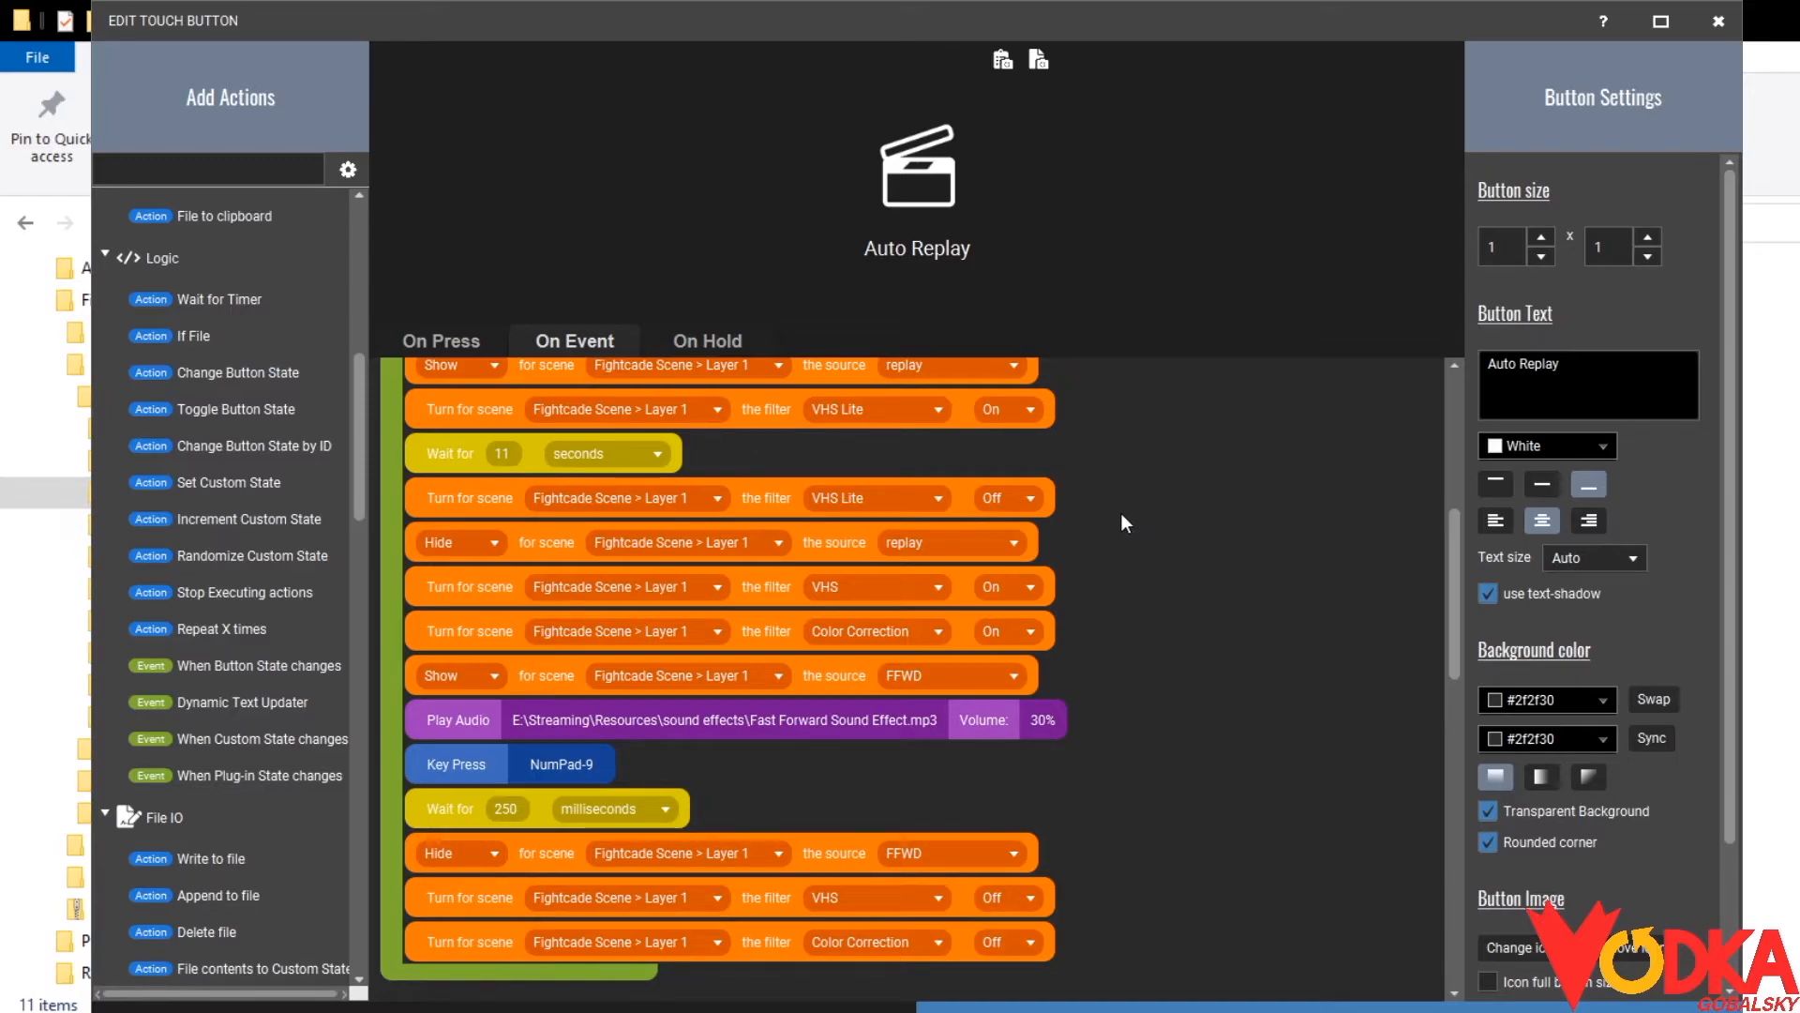
{"action": "scroll", "coordinate": [1122, 514], "scroll_direction": "up", "scroll_amount": 1}
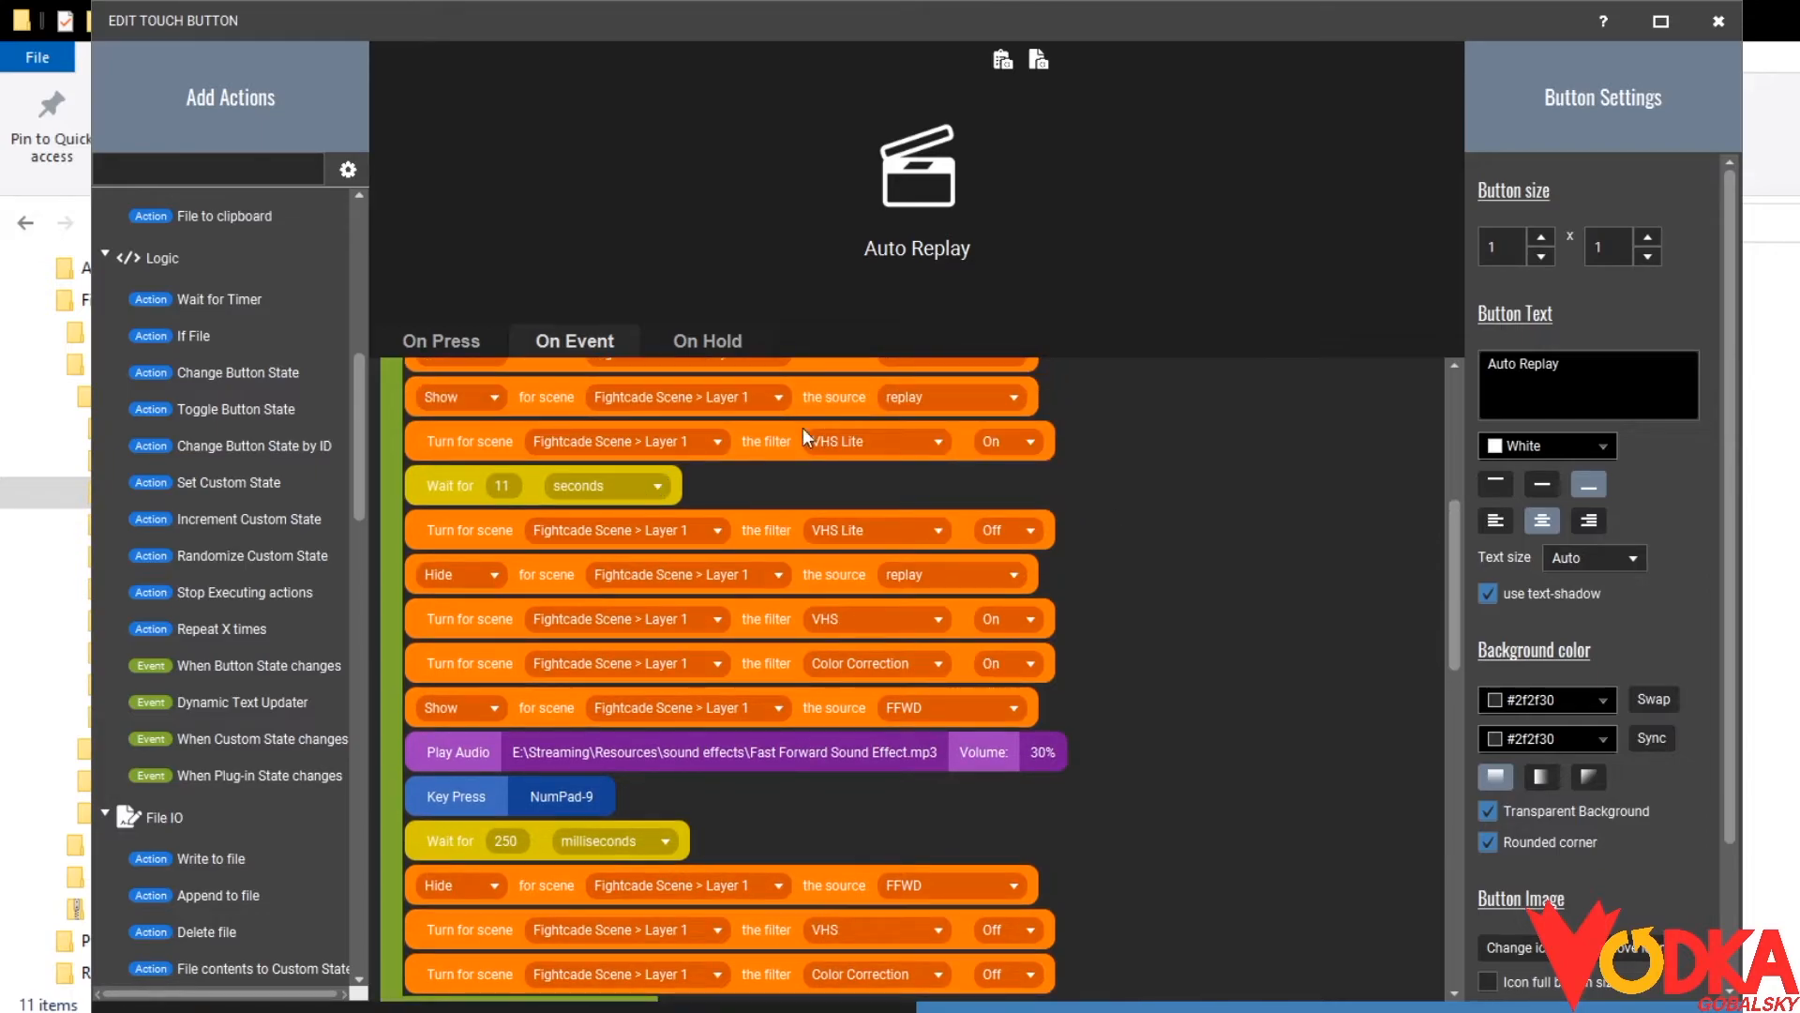
{"action": "scroll", "coordinate": [1122, 588], "scroll_direction": "down", "scroll_amount": 2}
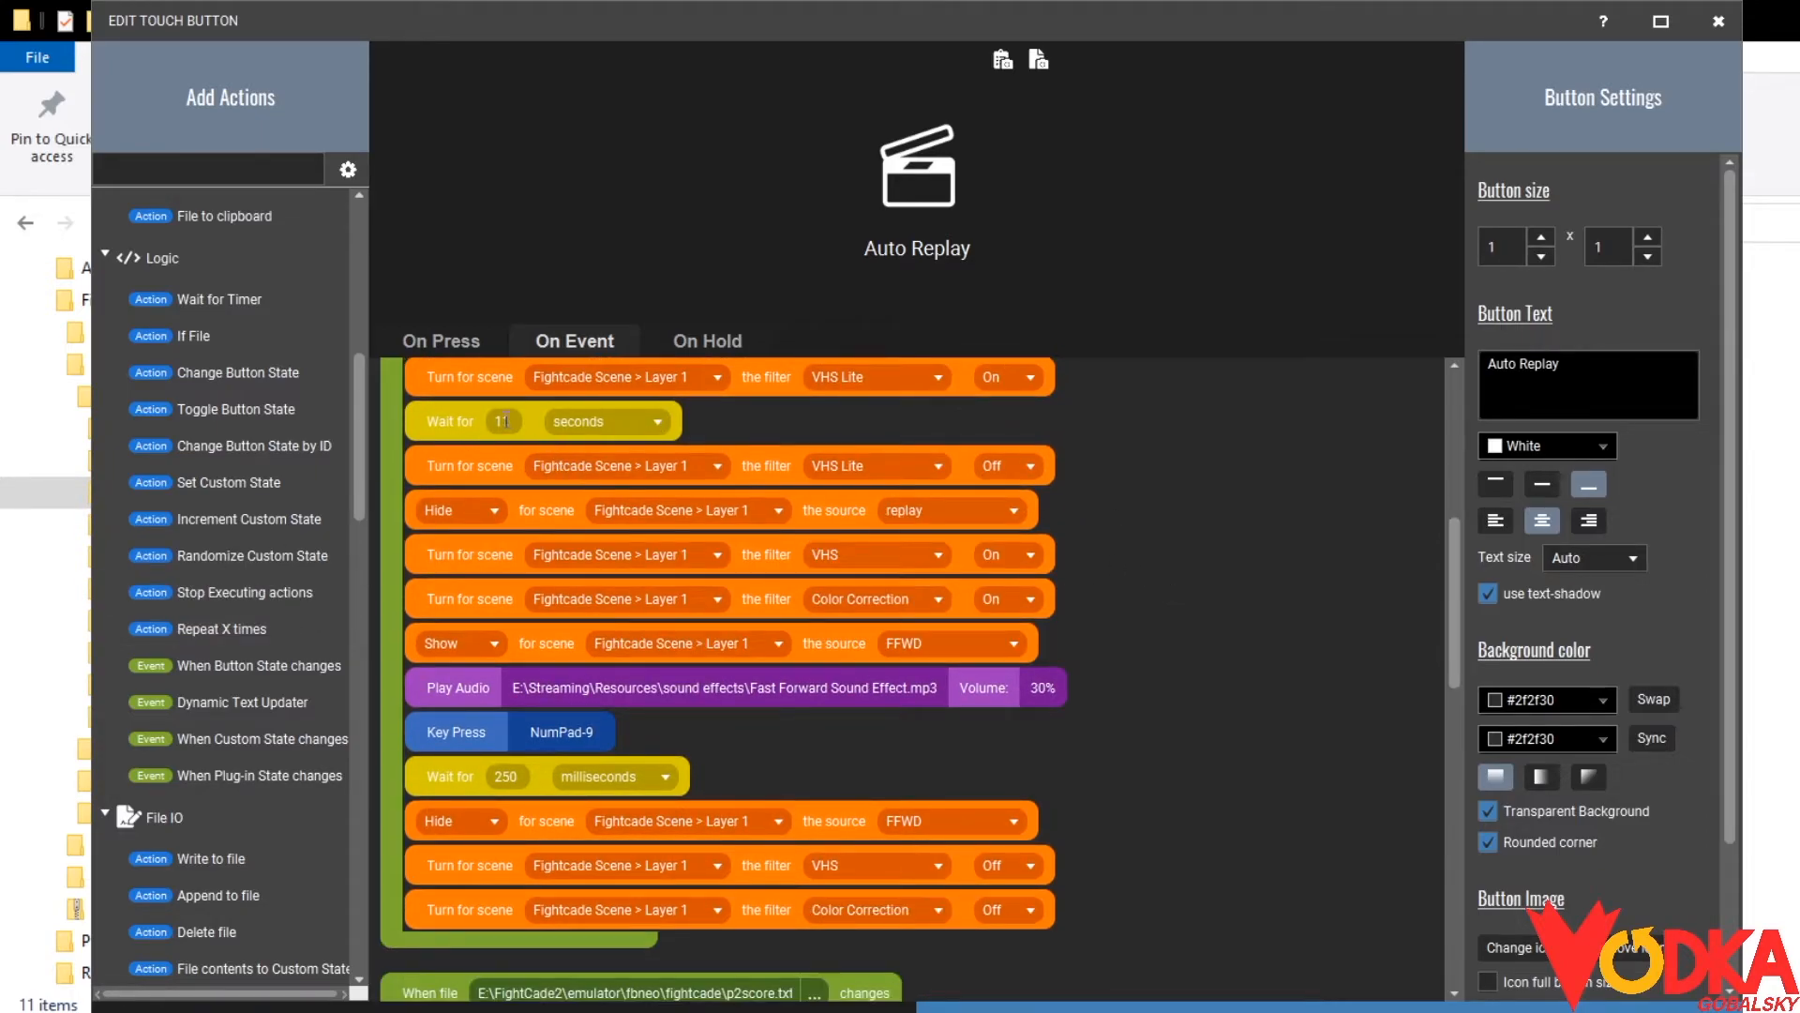
Step: Review the closing FFWD actions of the p1score.txt event, from the 11-second replay wait to the filters being turned off
{"action": "scroll", "coordinate": [1122, 514], "scroll_direction": "down", "scroll_amount": 1}
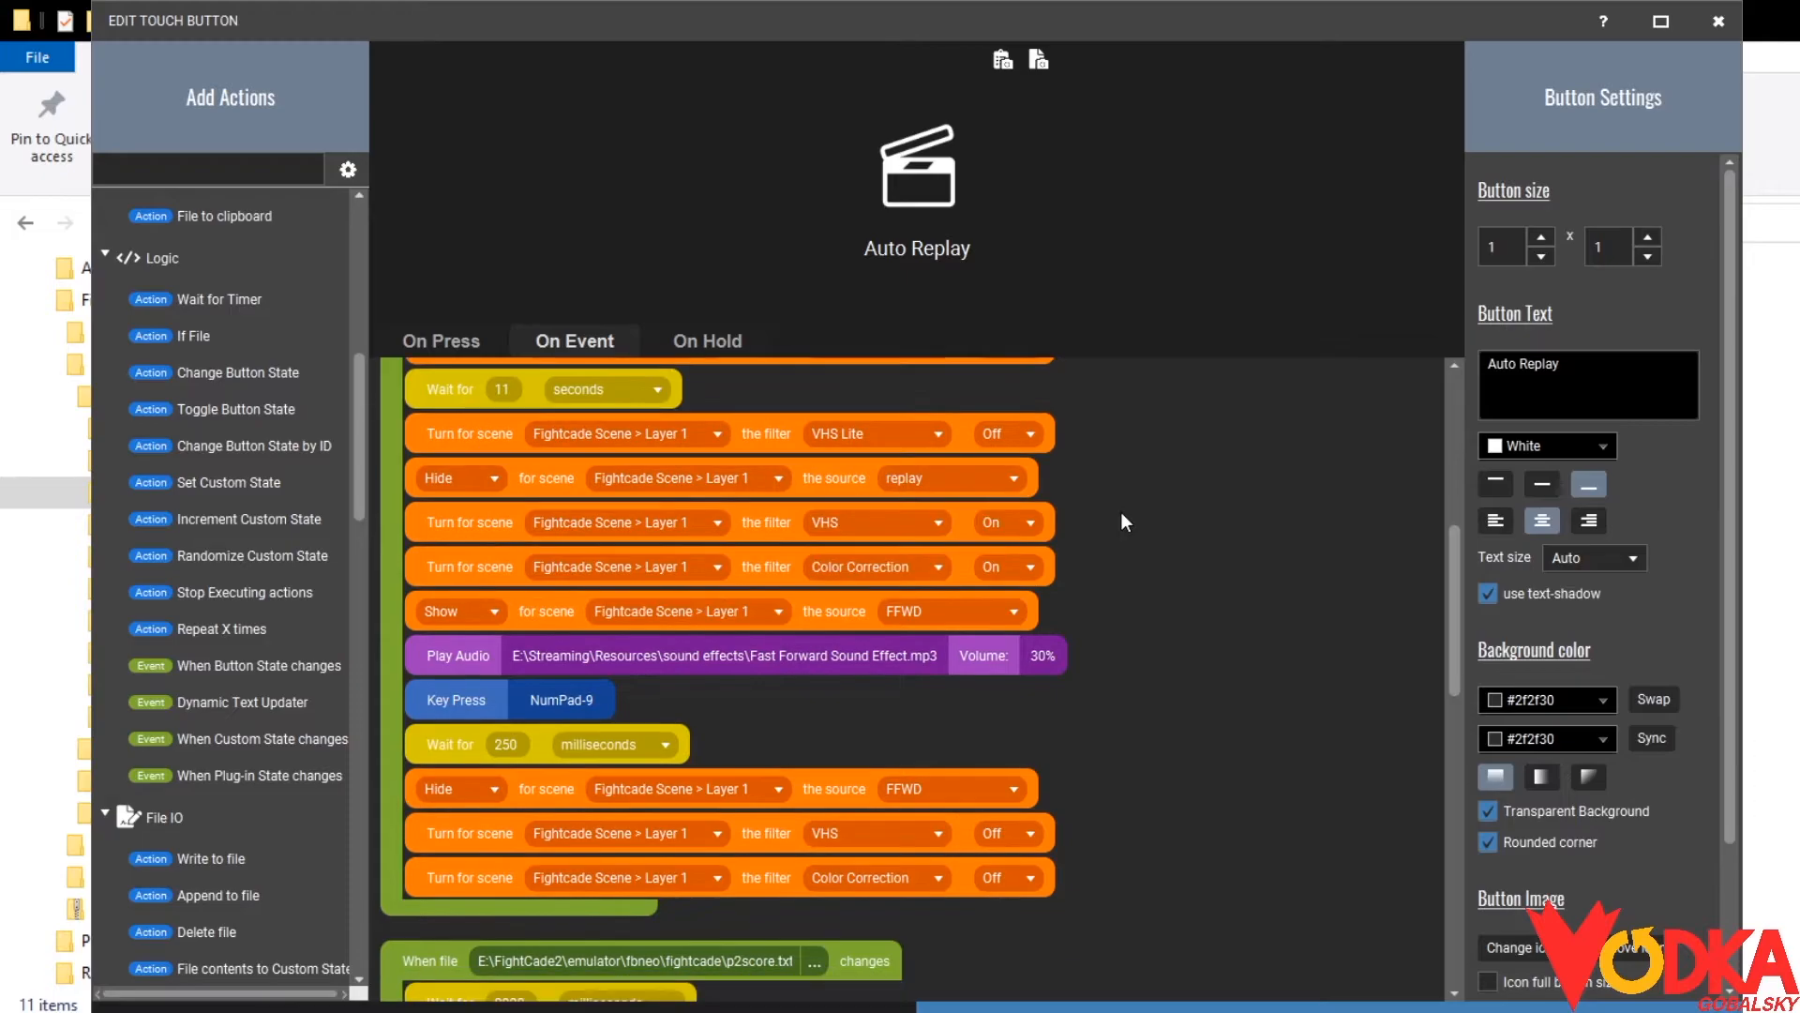
{"action": "scroll", "coordinate": [1123, 514], "scroll_direction": "up", "scroll_amount": 2}
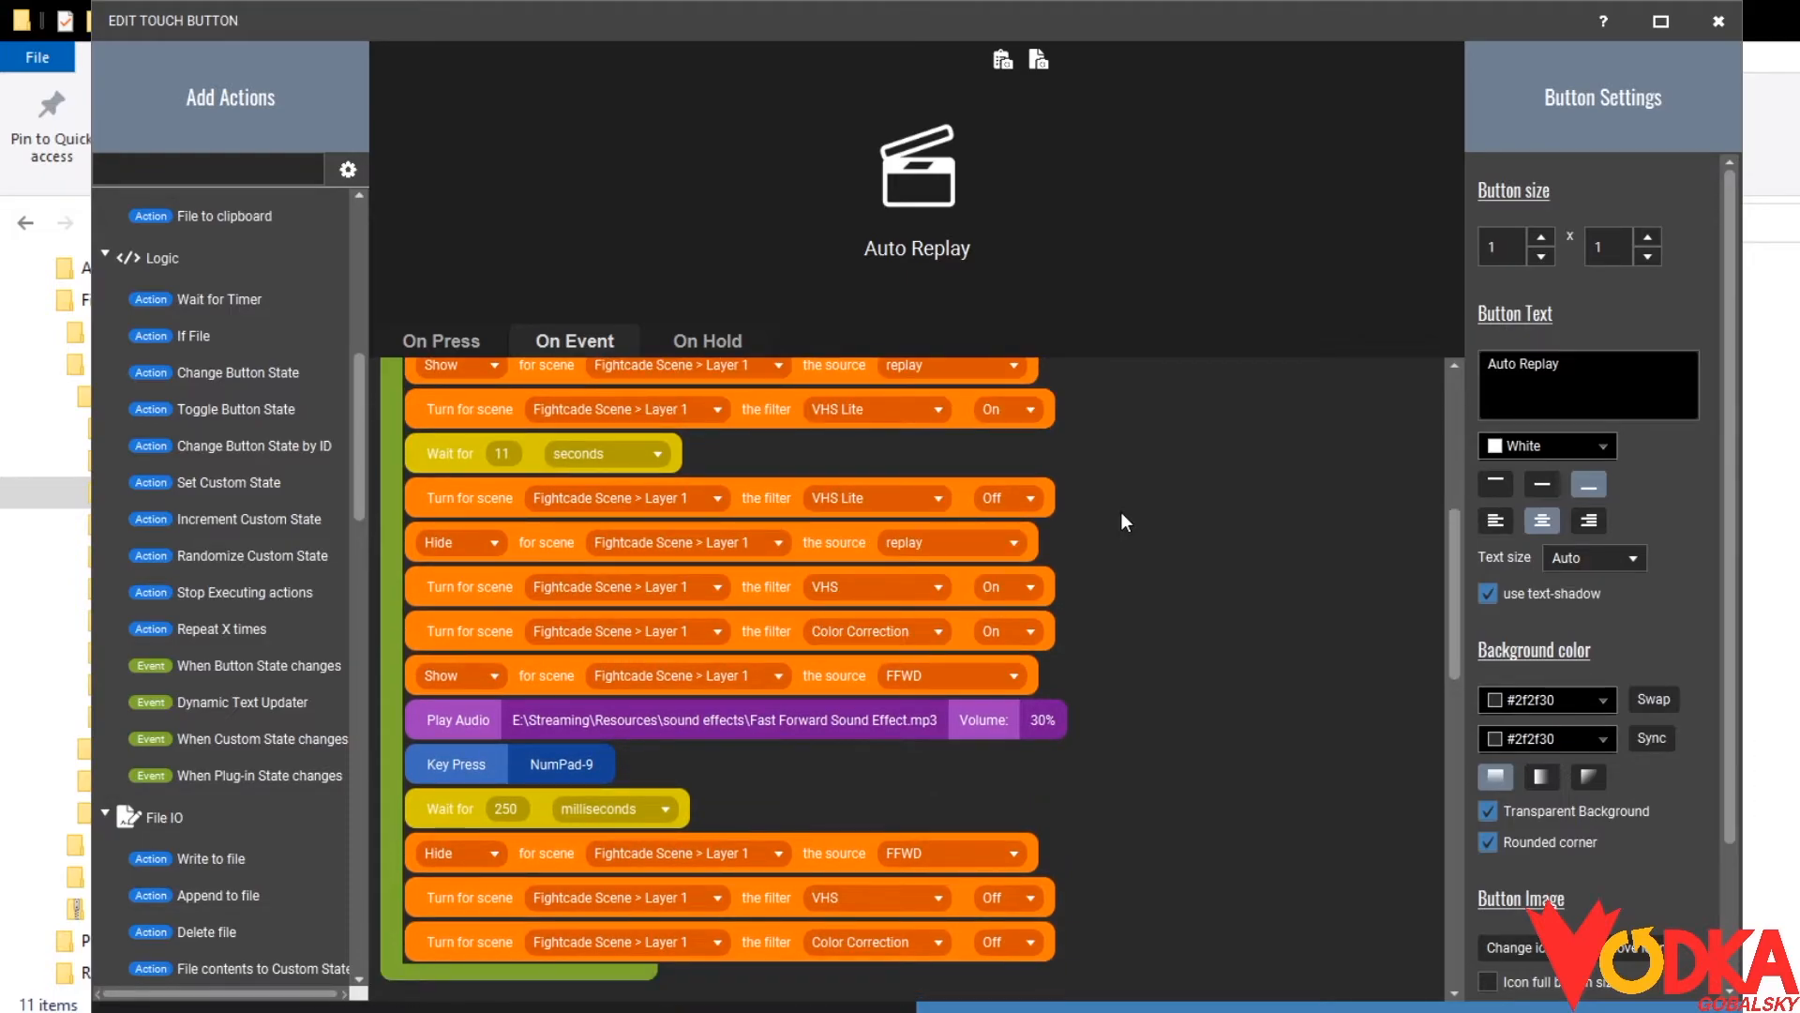
{"action": "scroll", "coordinate": [1121, 518], "scroll_direction": "down", "scroll_amount": 5}
{"action": "scroll", "coordinate": [1125, 520], "scroll_direction": "down", "scroll_amount": 3}
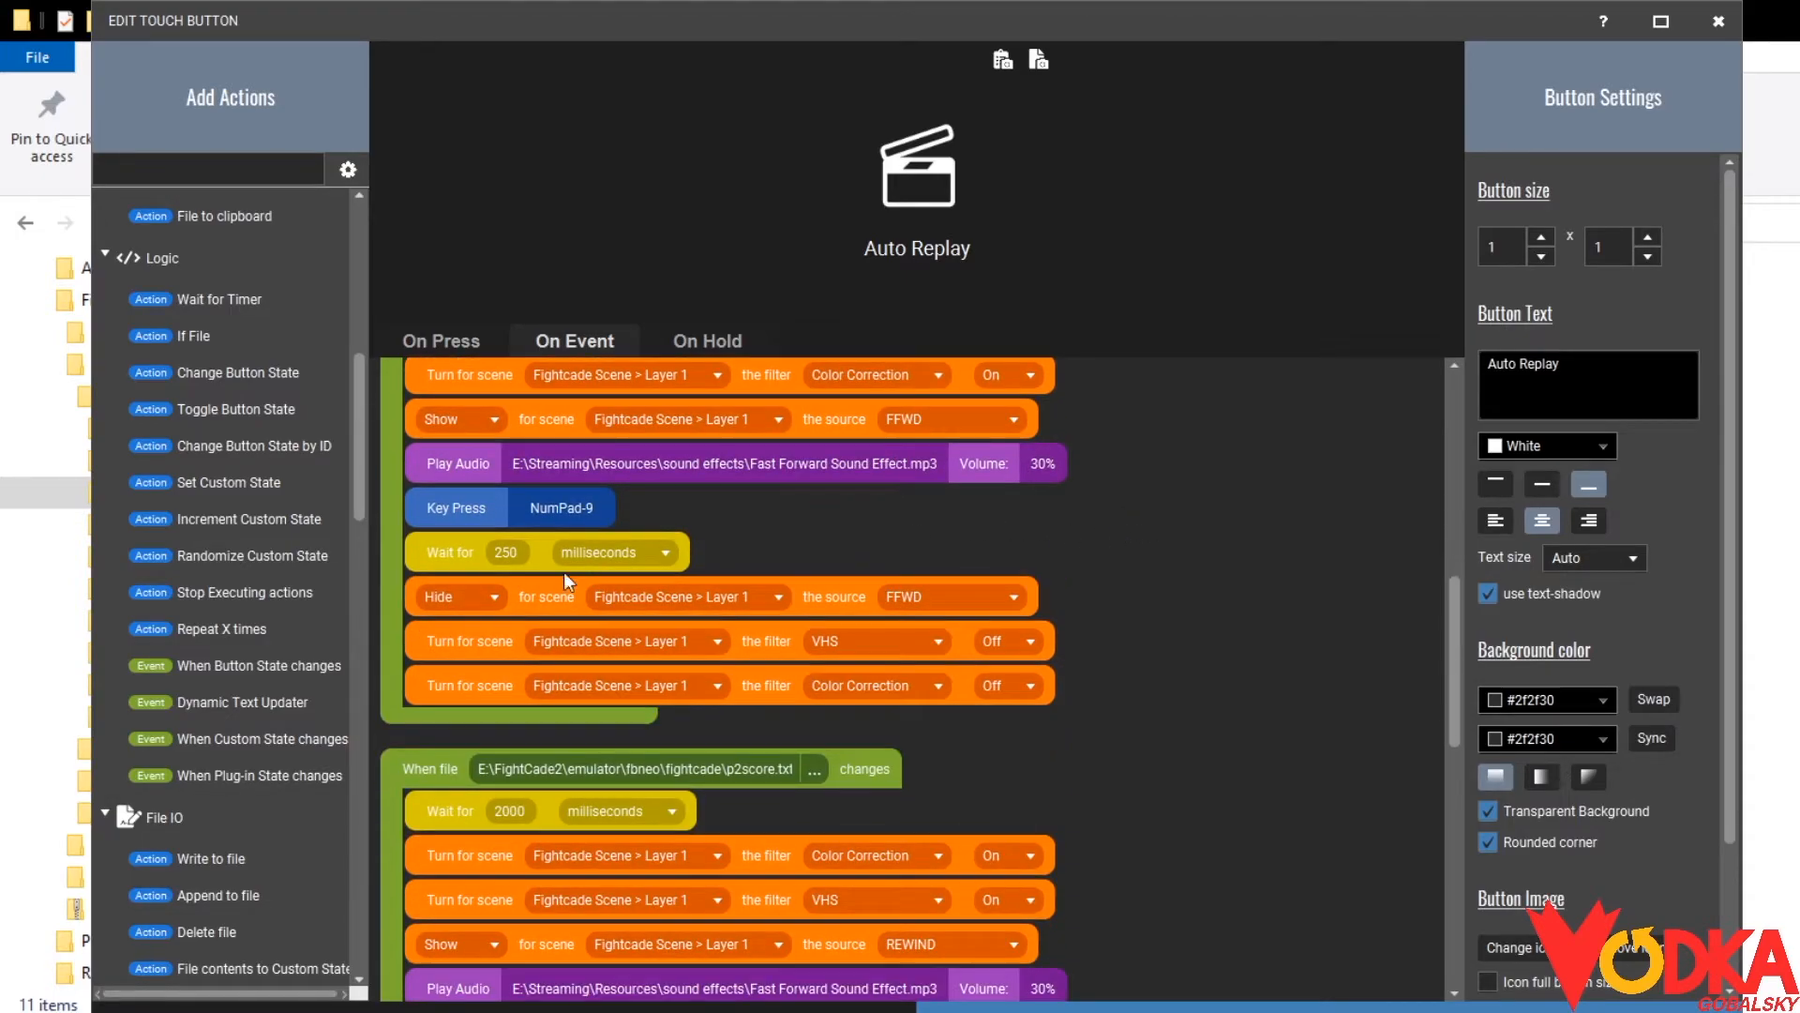
{"action": "scroll", "coordinate": [1049, 617], "scroll_direction": "down", "scroll_amount": 3}
{"action": "scroll", "coordinate": [1214, 647], "scroll_direction": "up", "scroll_amount": 6}
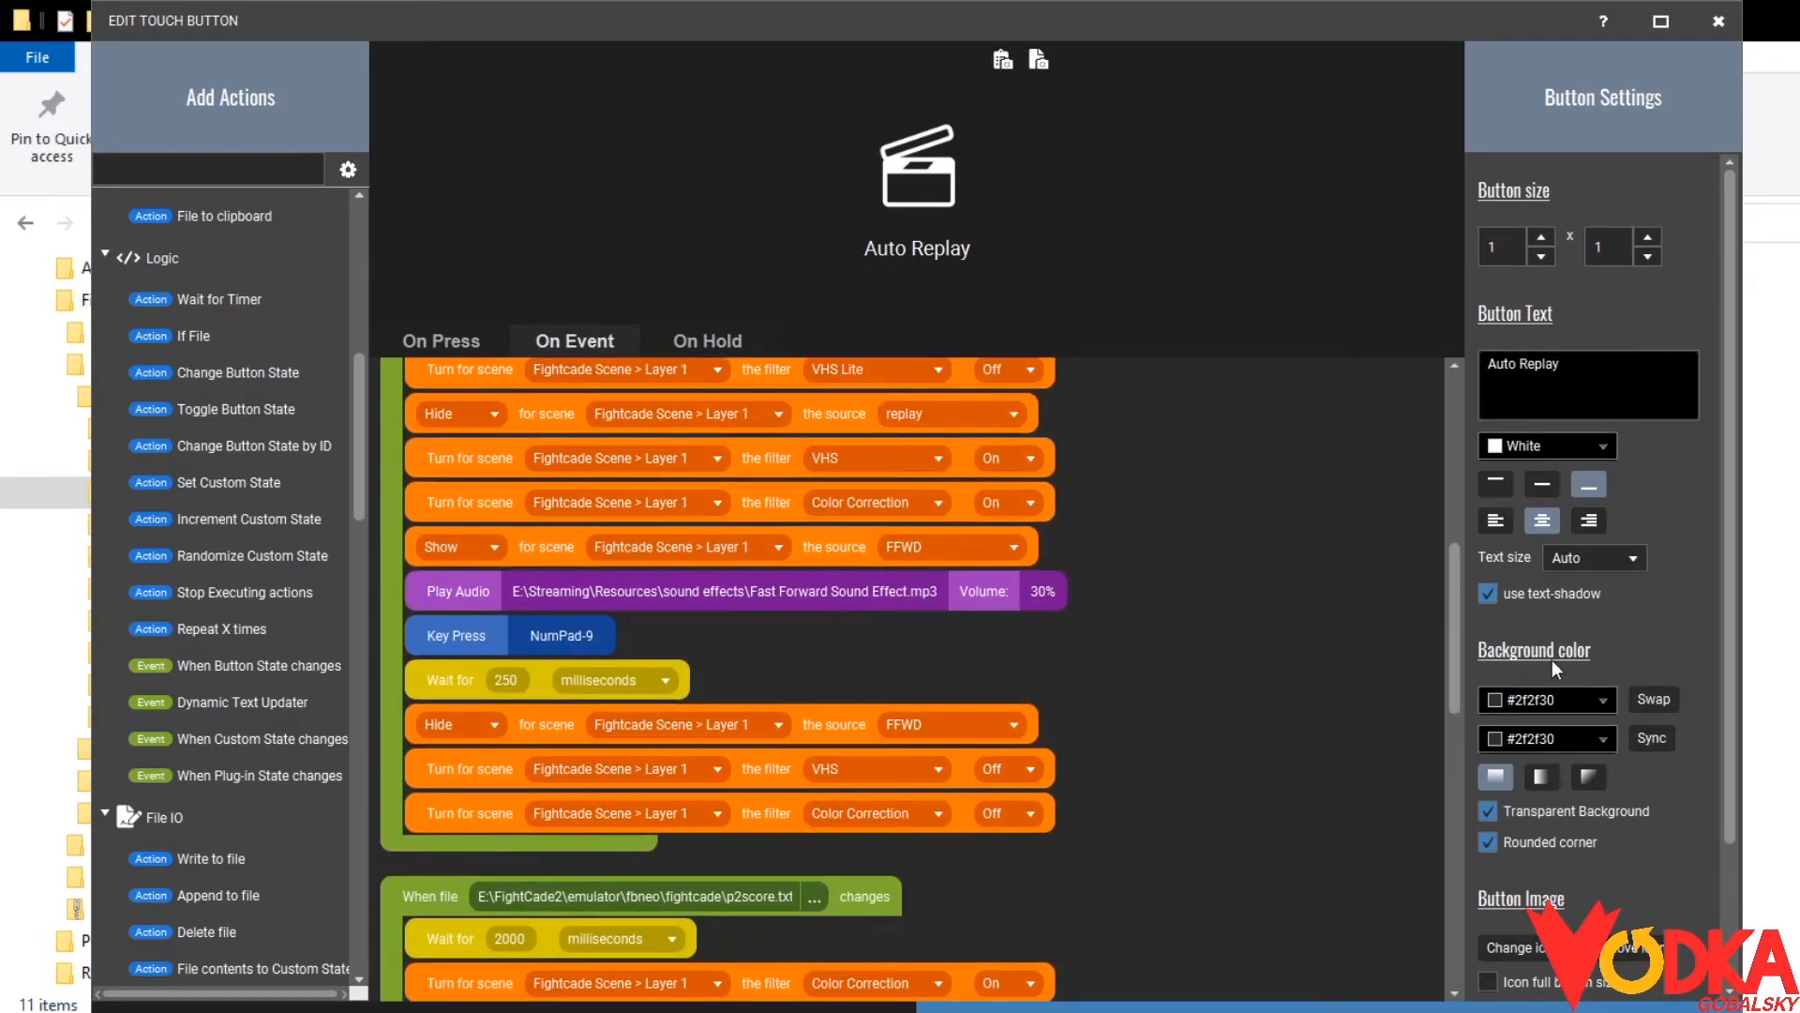
Step: Examine the p2score.txt change event's actions from the initial wait through the REWIND effect to the replay source
{"action": "left_click_drag", "start_coordinate": [1455, 705], "coordinate": [1452, 756]}
{"action": "scroll", "coordinate": [596, 632], "scroll_direction": "down", "scroll_amount": 2}
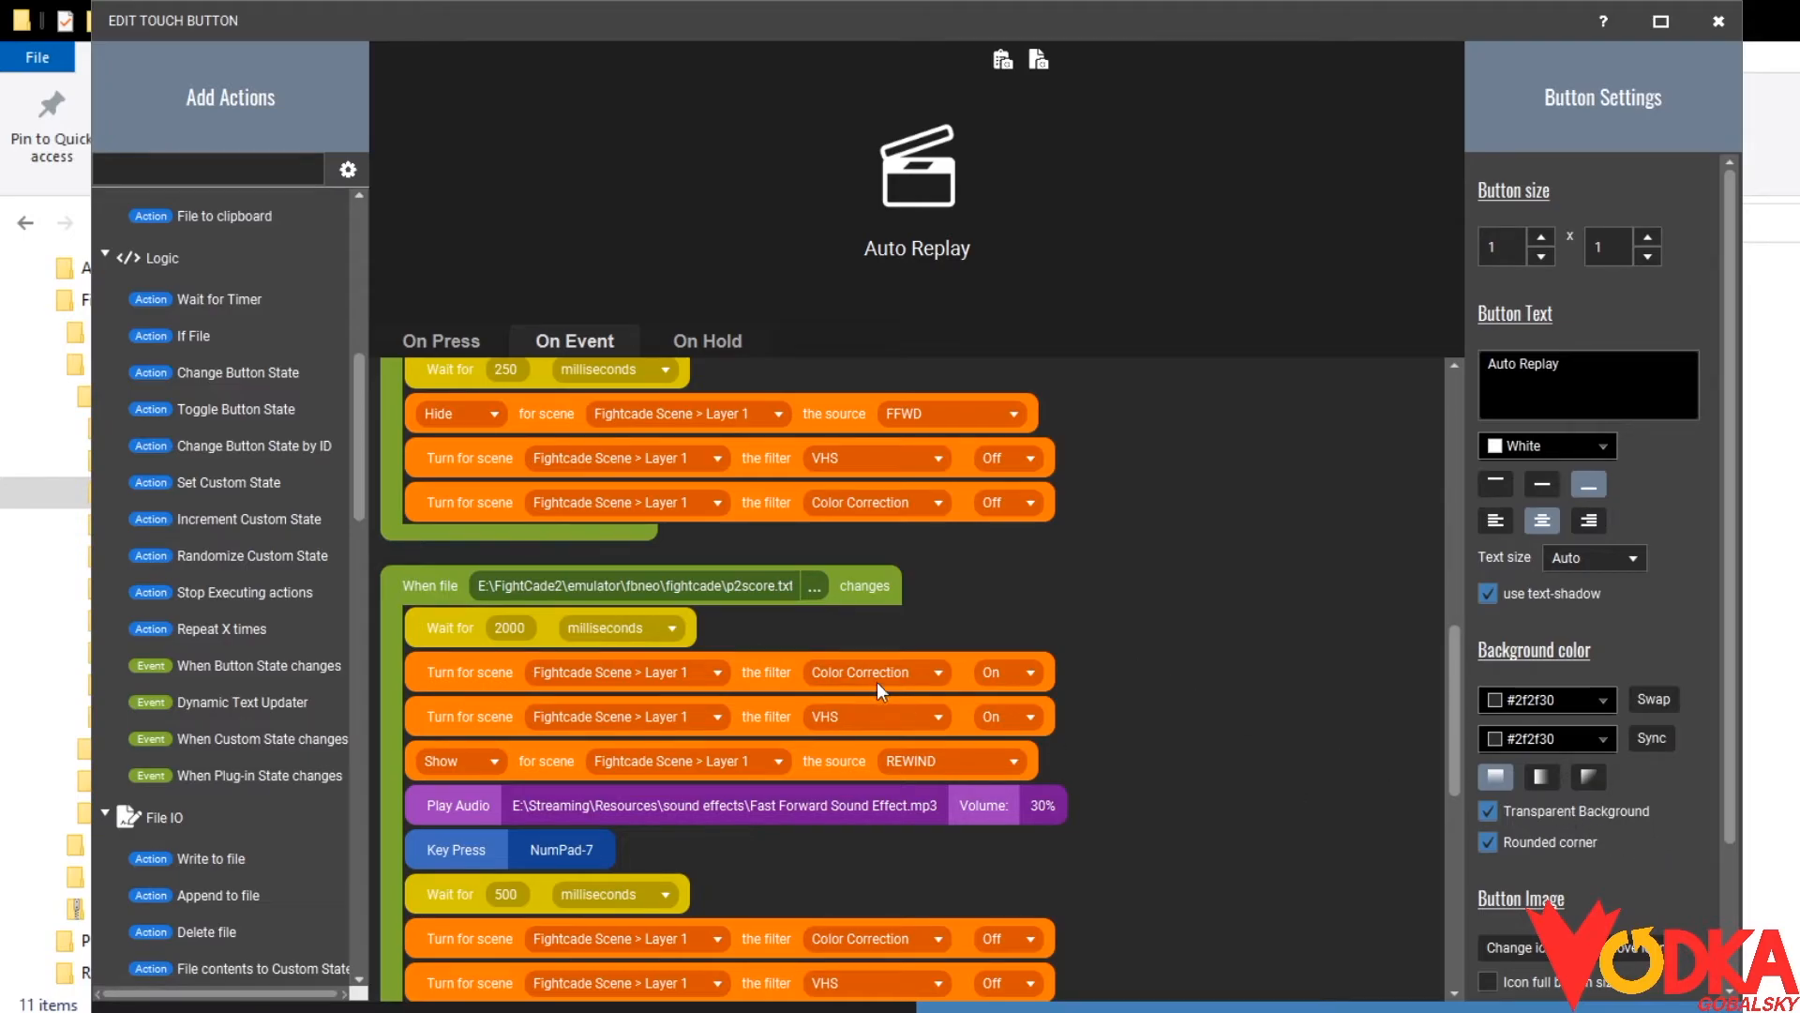
{"action": "scroll", "coordinate": [878, 689], "scroll_direction": "down", "scroll_amount": 3}
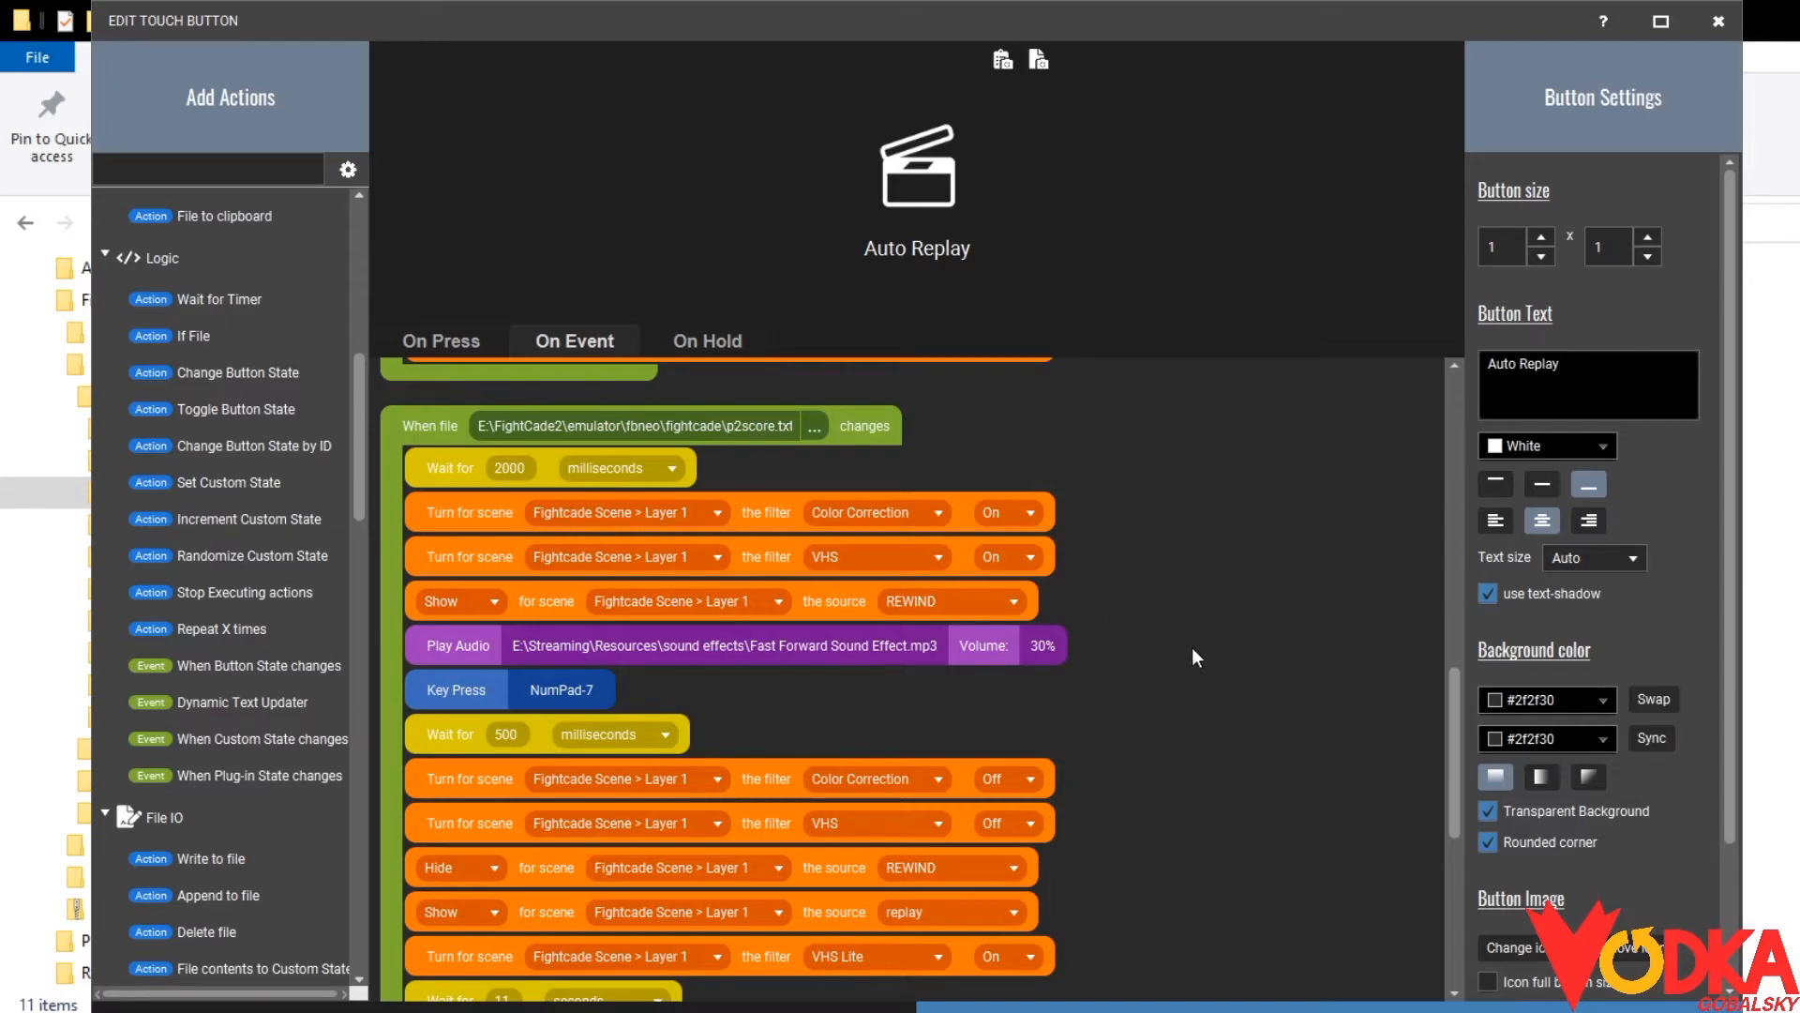
{"action": "scroll", "coordinate": [947, 563], "scroll_direction": "down", "scroll_amount": 2}
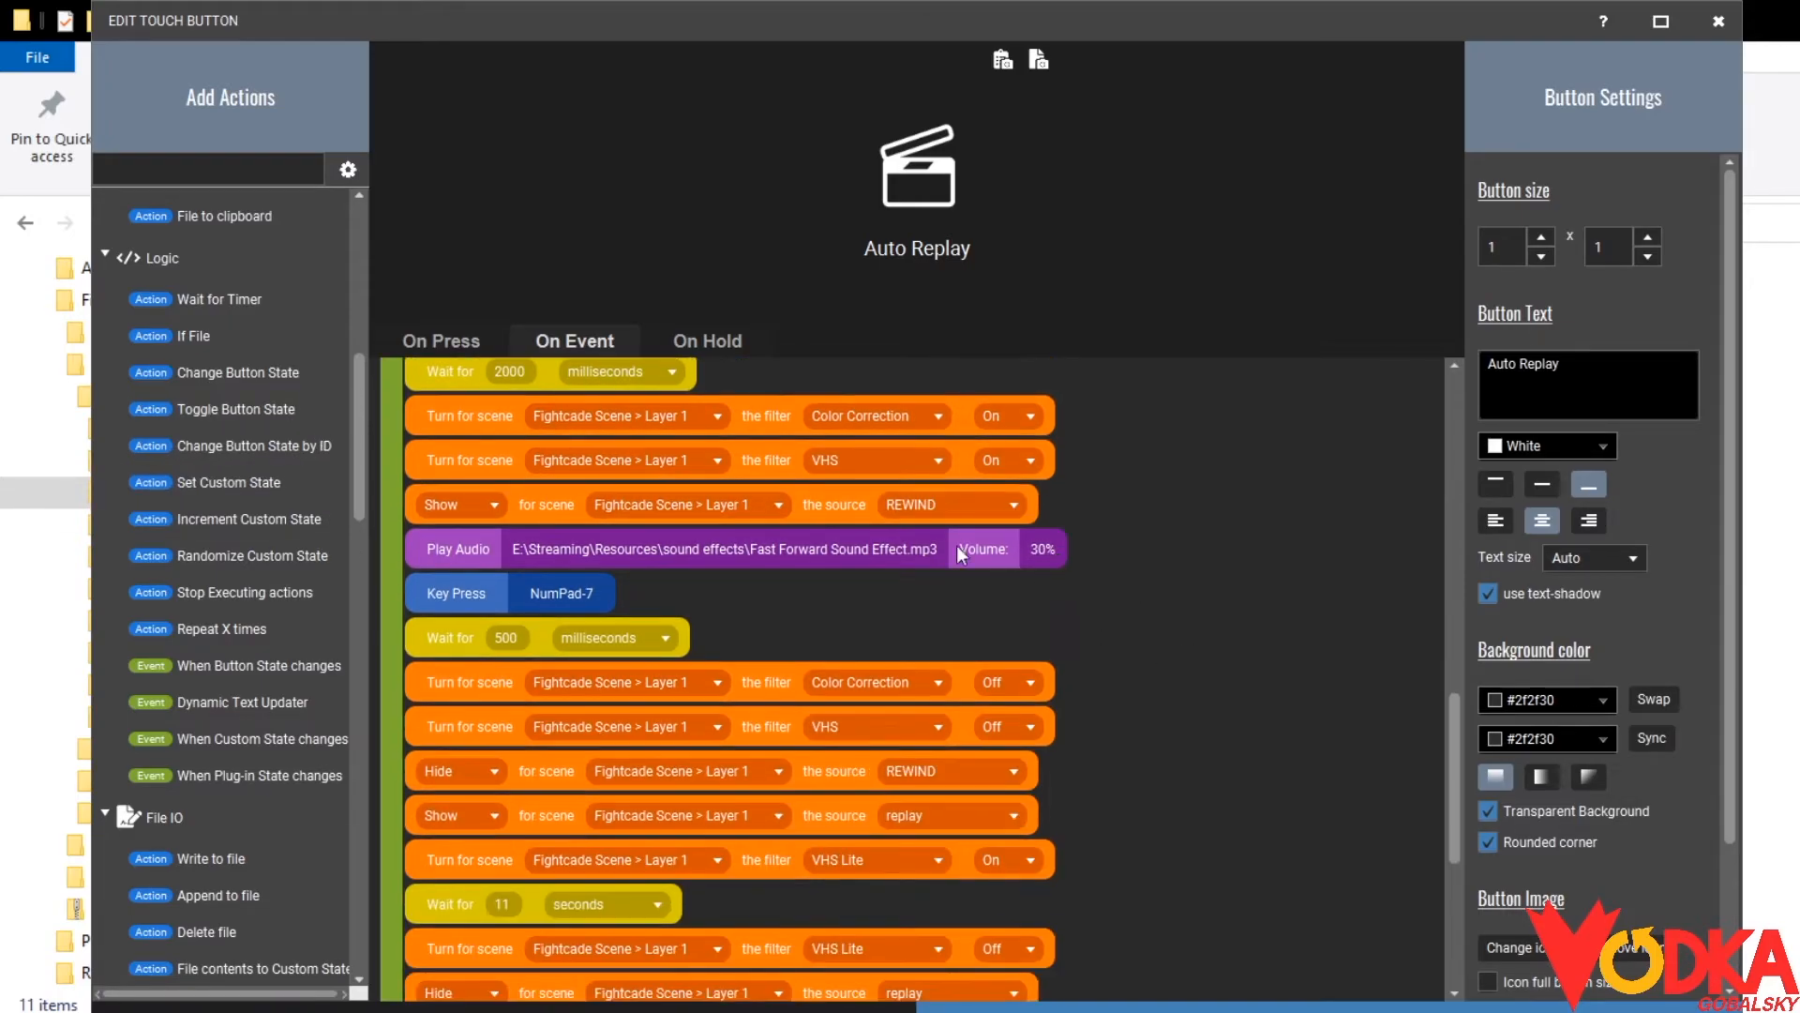
Step: Compare the p1score.txt and p2score.txt event sequences from the first event's start to the second event's final filter actions
{"action": "left_click_drag", "start_coordinate": [1449, 722], "coordinate": [1432, 480]}
{"action": "scroll", "coordinate": [1345, 611], "scroll_direction": "up", "scroll_amount": 1}
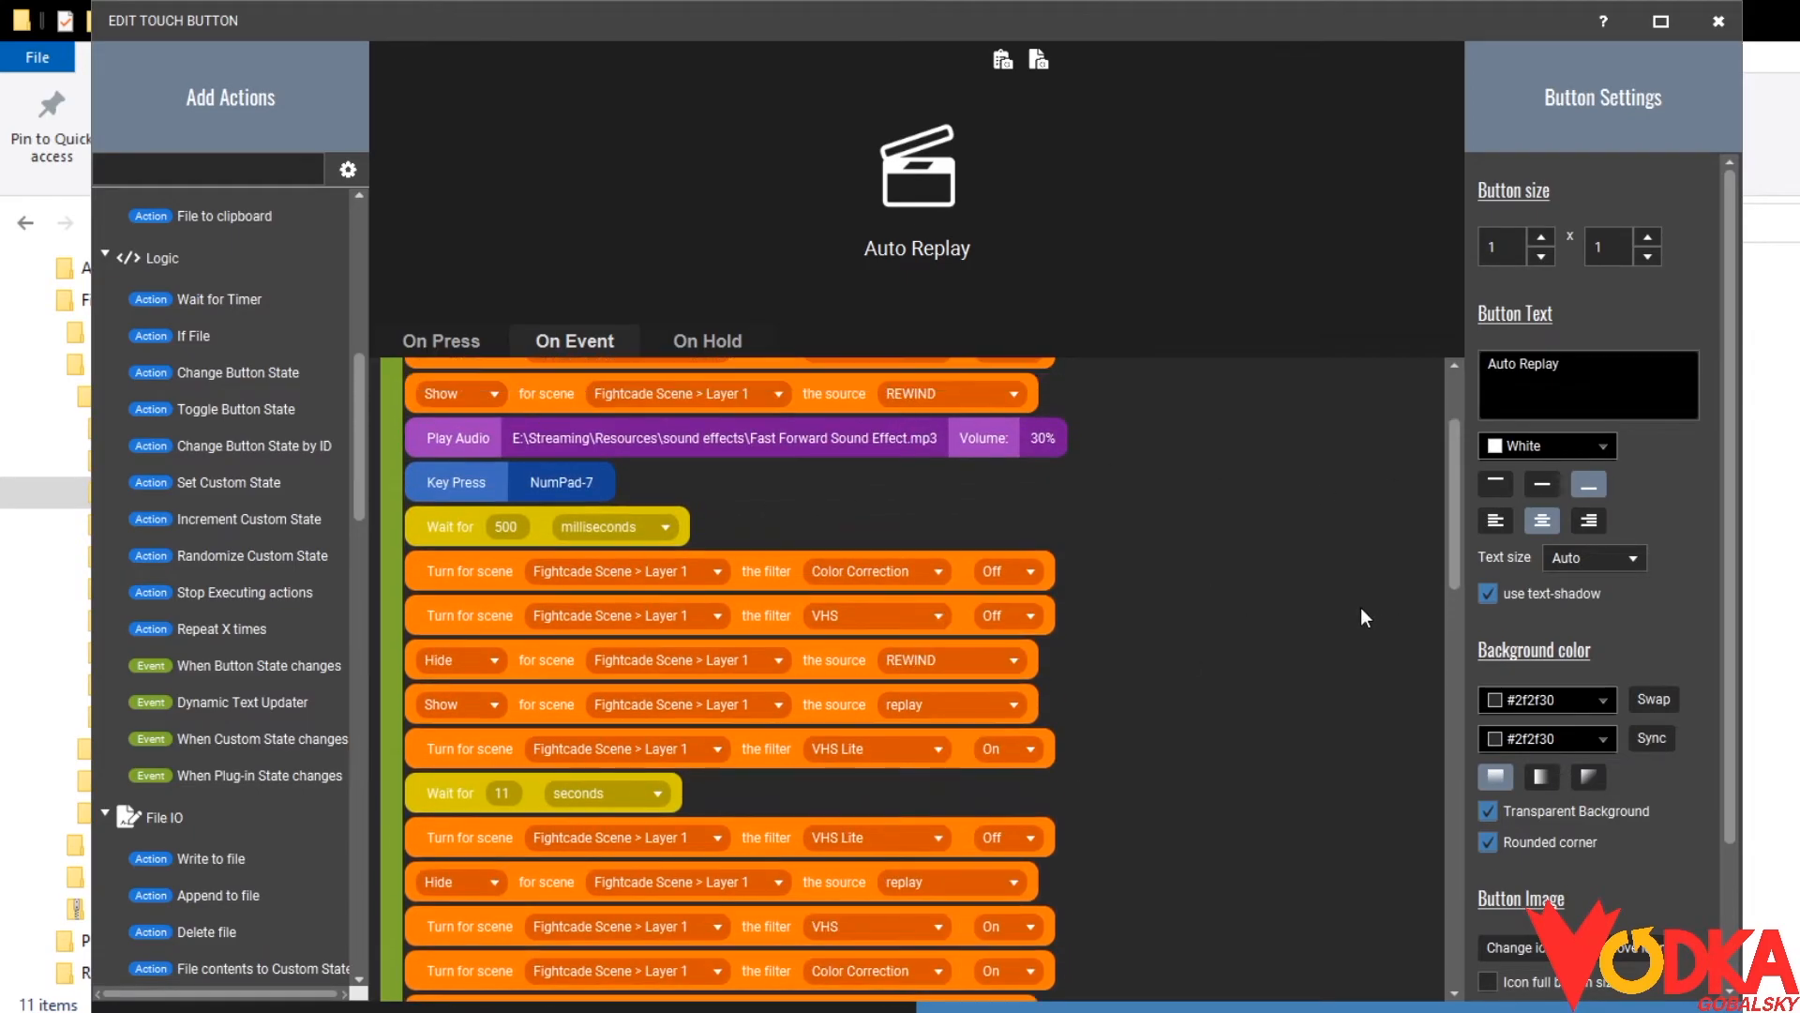
{"action": "left_click_drag", "start_coordinate": [1458, 520], "coordinate": [1397, 947]}
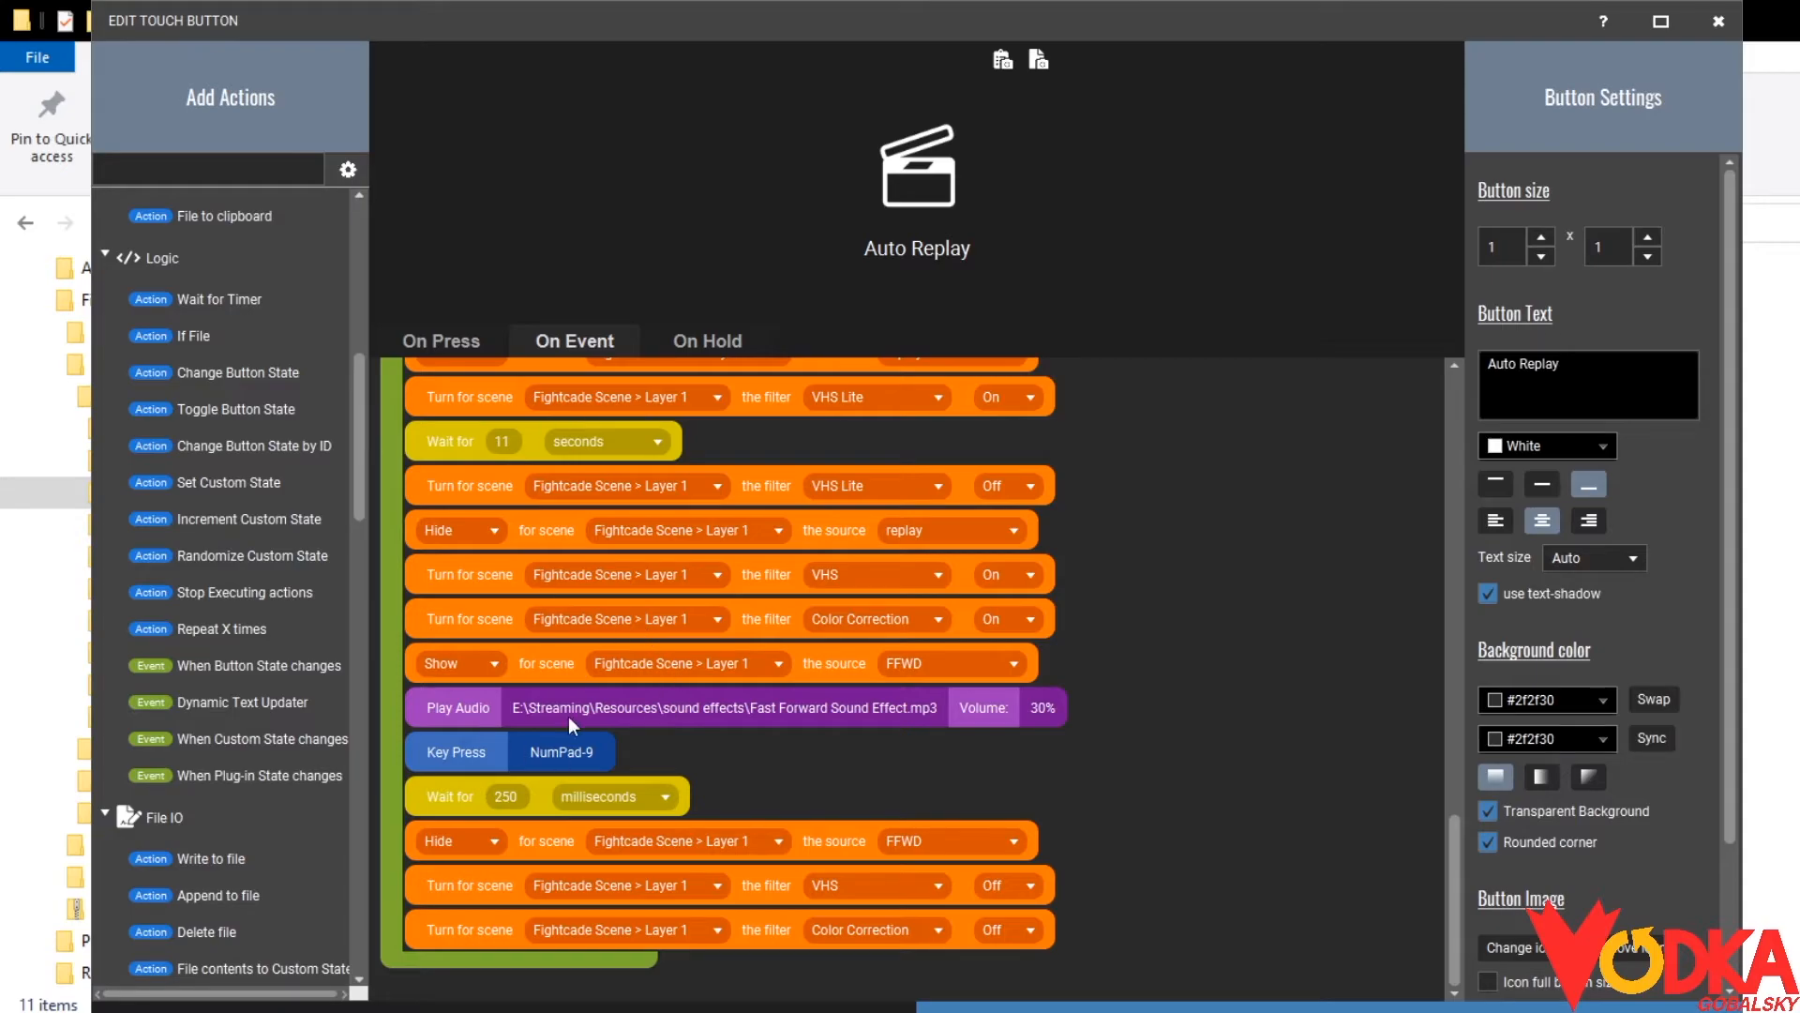
{"action": "left_click_drag", "start_coordinate": [1461, 909], "coordinate": [1432, 459]}
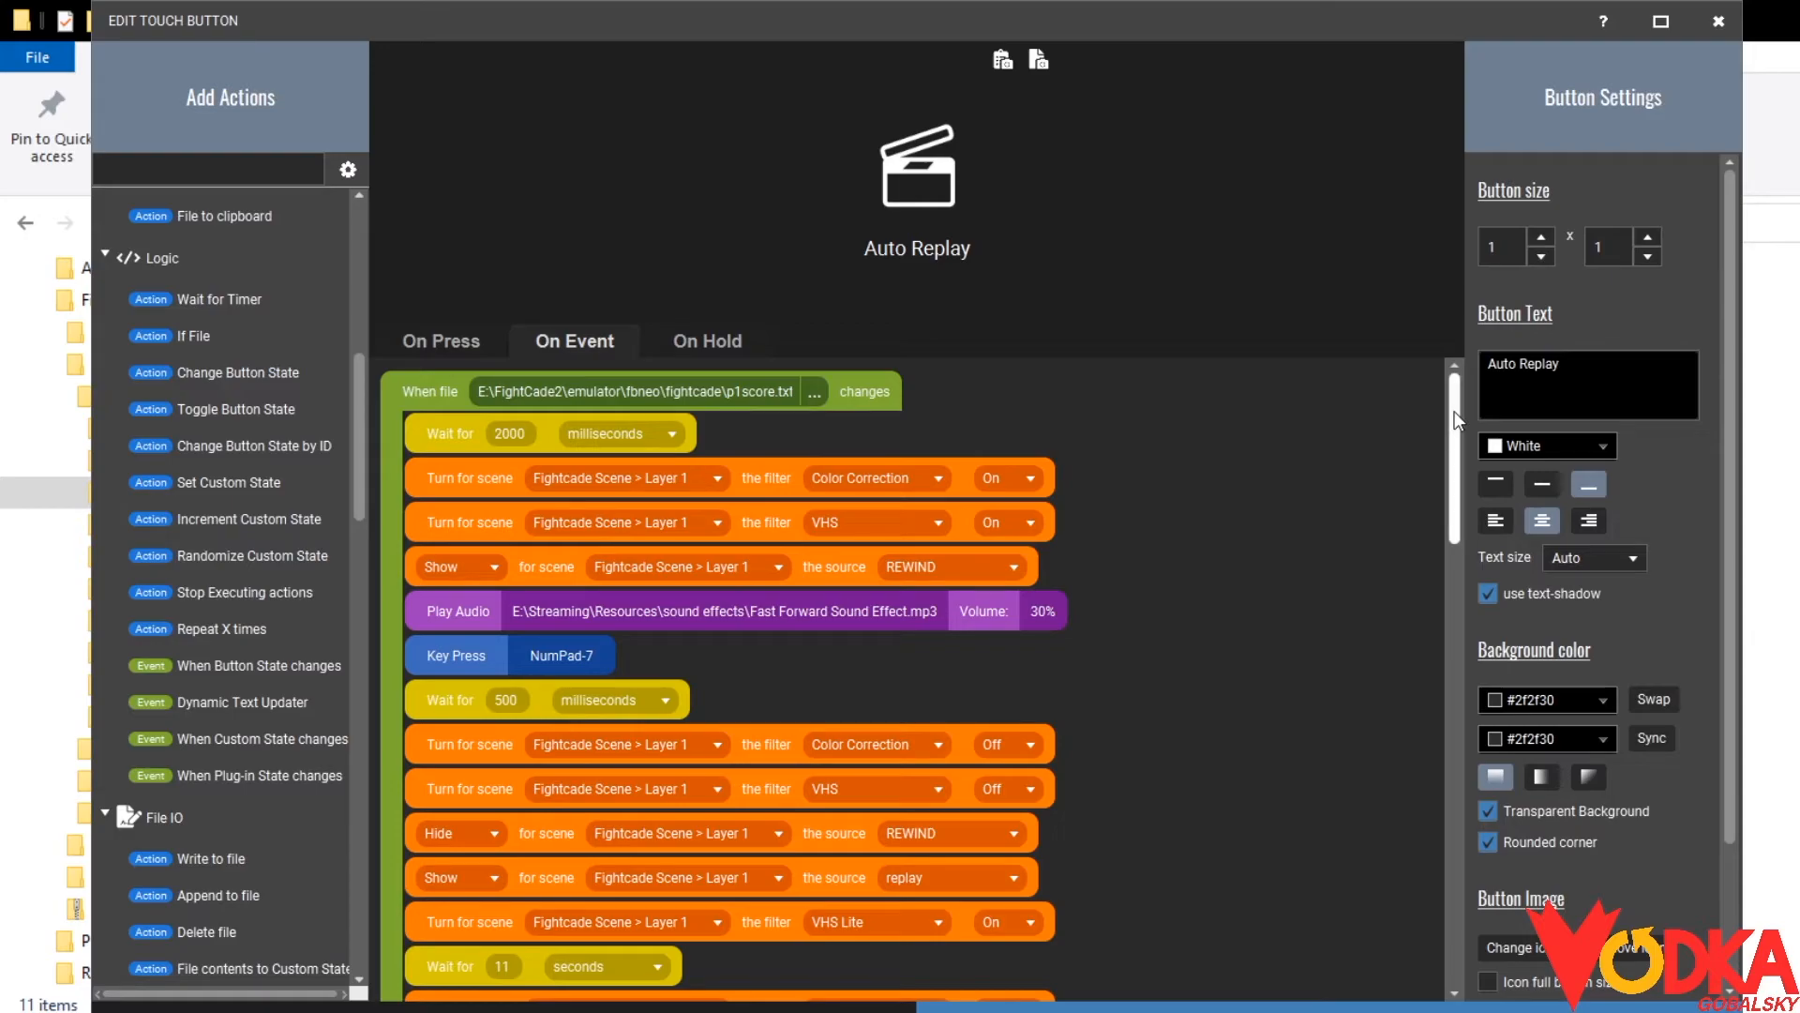
{"action": "left_click_drag", "start_coordinate": [1454, 411], "coordinate": [1409, 875]}
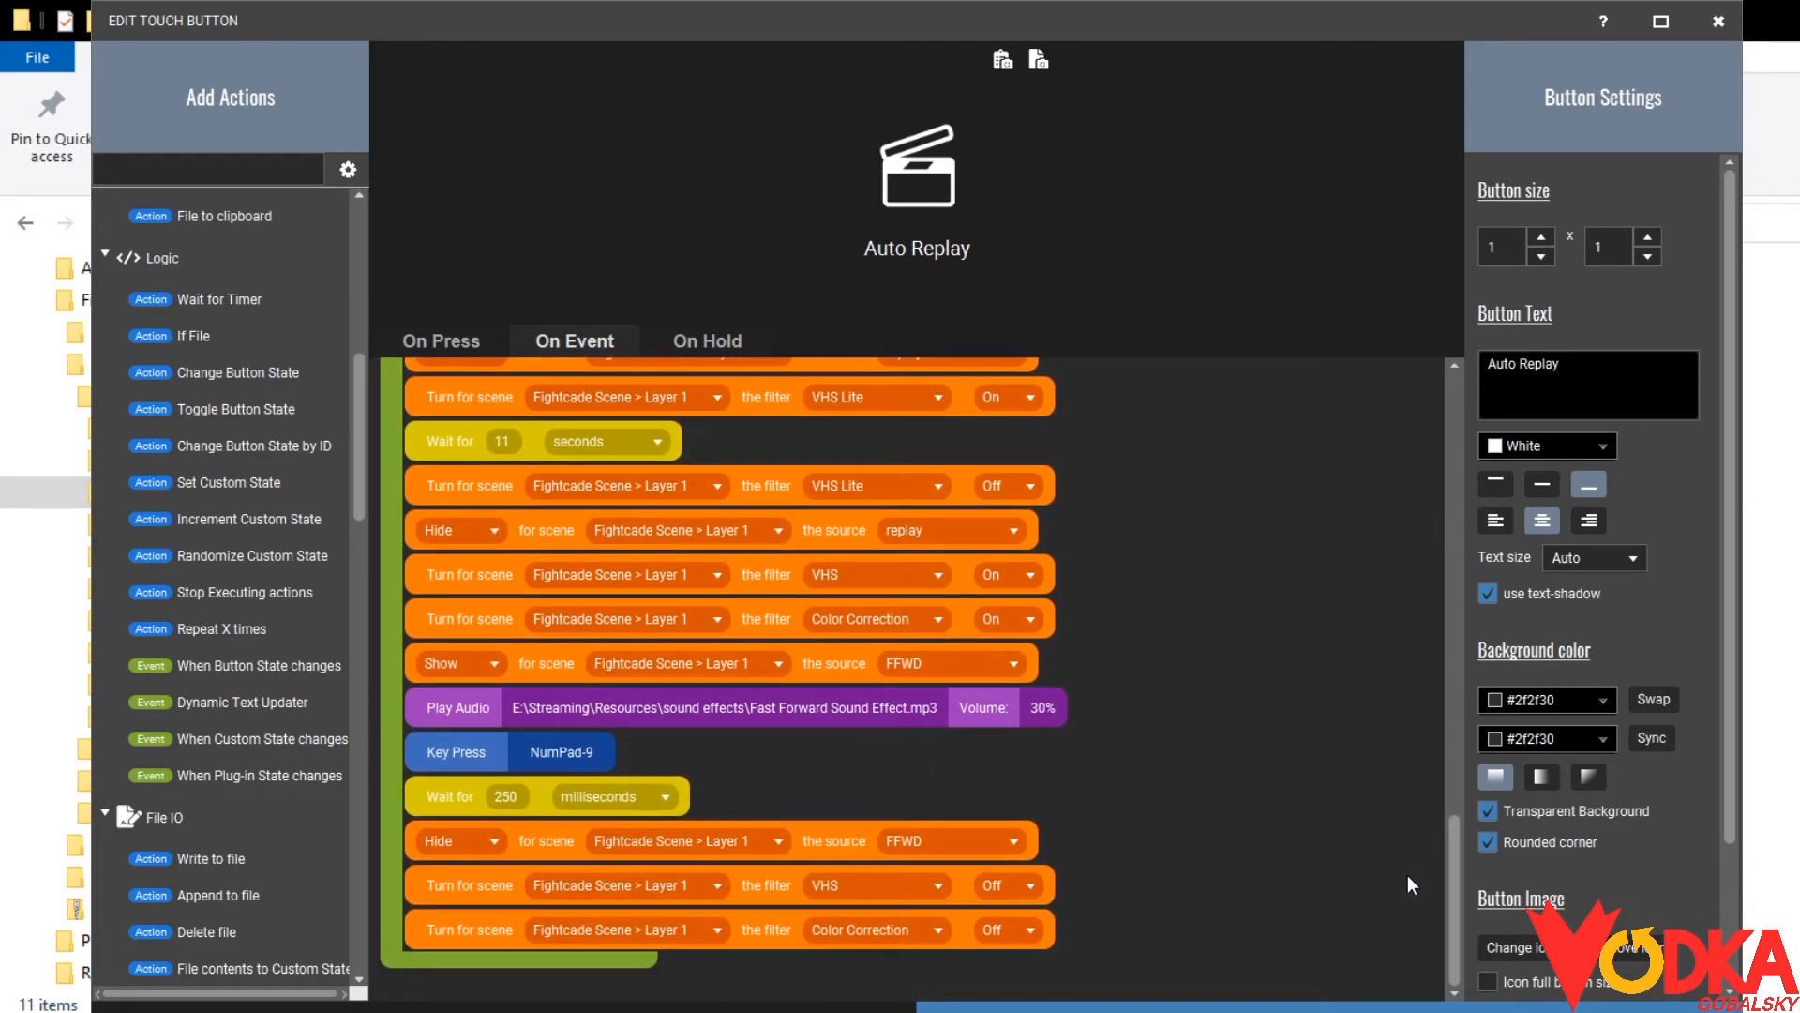